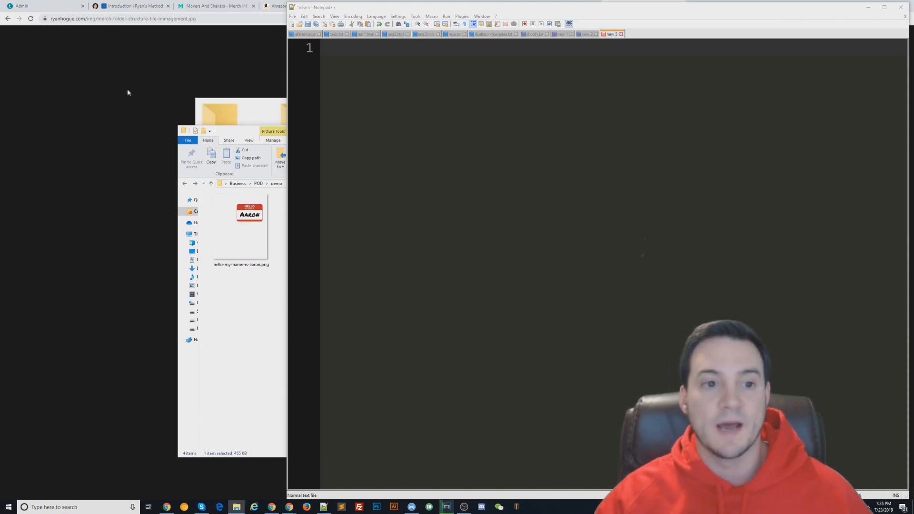
Look at the alphabetical folder-structure image in the browser and at hello-my-name-is-aaron.png in the demo folder
{"action": "left_click", "coordinate": [106, 90]}
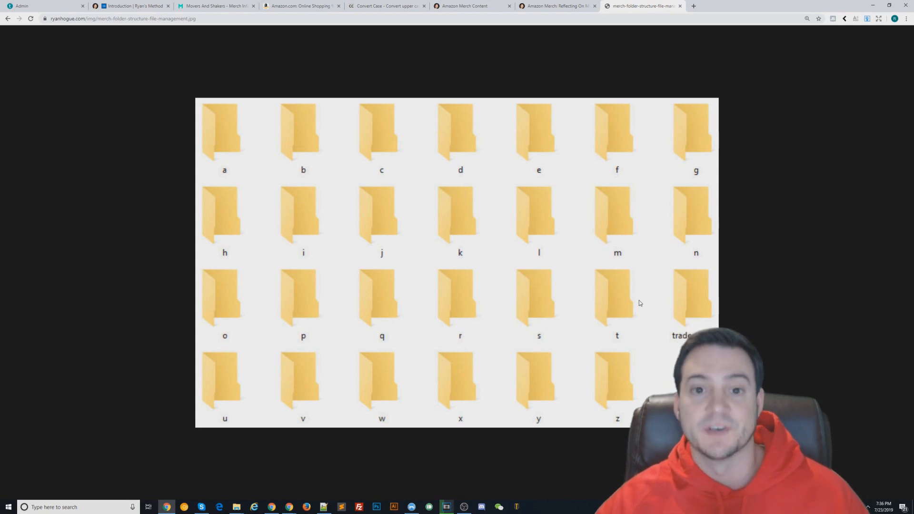
{"action": "left_click", "coordinate": [325, 508]}
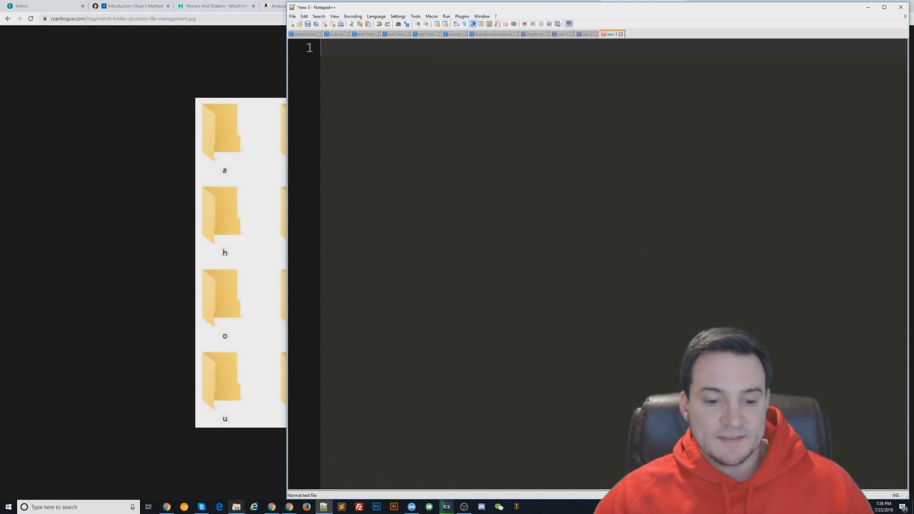
{"action": "mouse_move", "coordinate": [230, 506]}
{"action": "left_click", "coordinate": [264, 469]}
{"action": "left_click", "coordinate": [269, 234]}
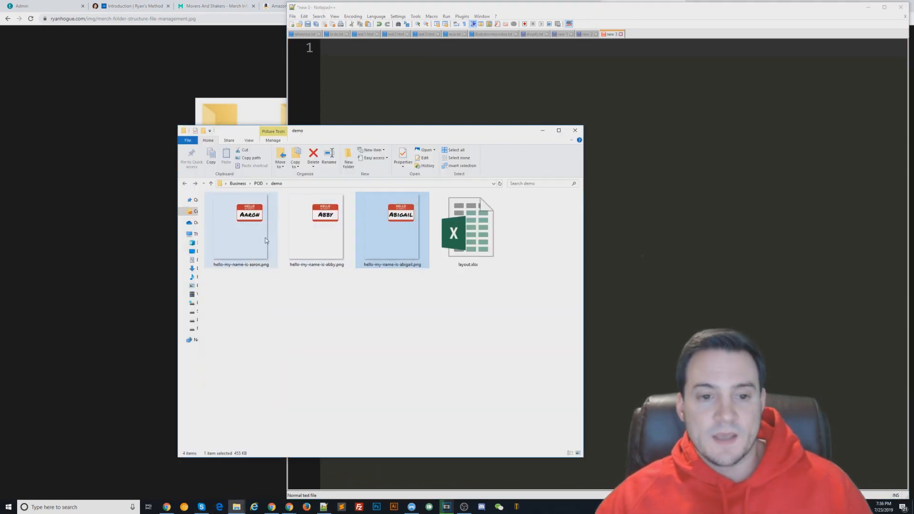
{"action": "double_click", "coordinate": [260, 236]}
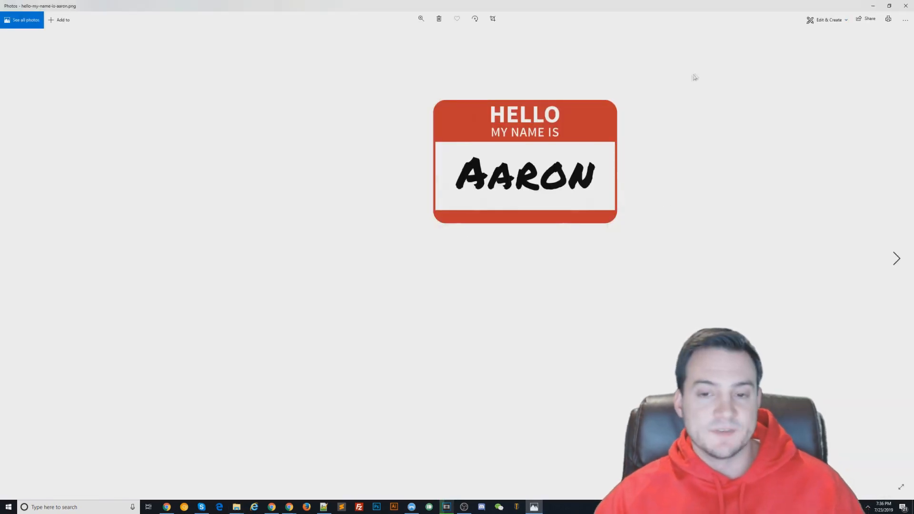
{"action": "left_click", "coordinate": [905, 6]}
Copy the full file name hello-my-name-is-aaron.png into the blank Notepad++ document and move it down to line 4
{"action": "key", "text": "F2"}
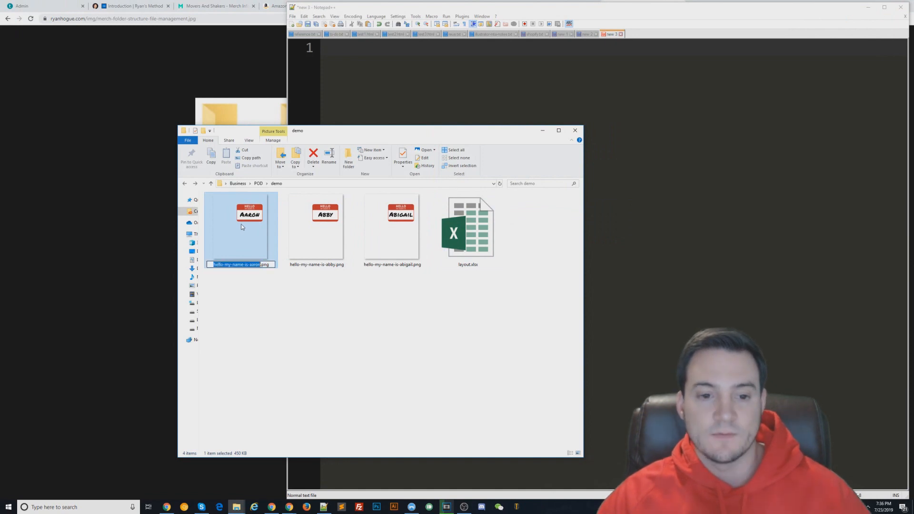
{"action": "key", "text": "ctrl+a"}
{"action": "key", "text": "ctrl+c"}
{"action": "key", "text": "alt+Tab"}
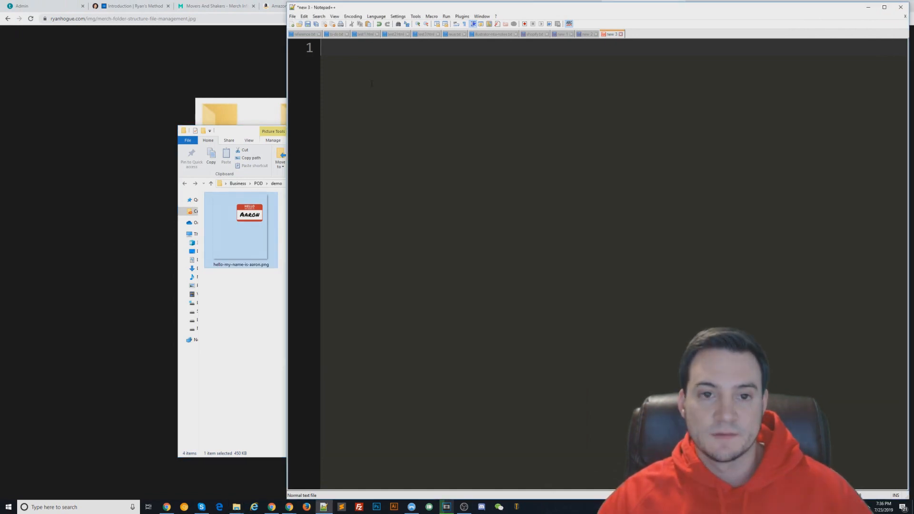
{"action": "key", "text": "ctrl+v"}
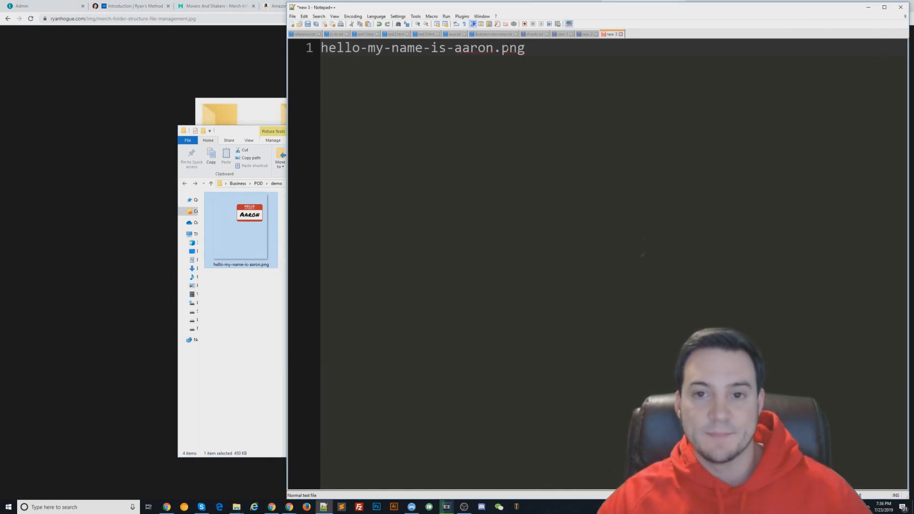
{"action": "key", "text": "Return"}
{"action": "key", "text": "Return"}
{"action": "key", "text": "Return"}
Examine the words, hyphens and extension that make up the file name on line 4
{"action": "left_click_drag", "start_coordinate": [525, 98], "coordinate": [321, 98]}
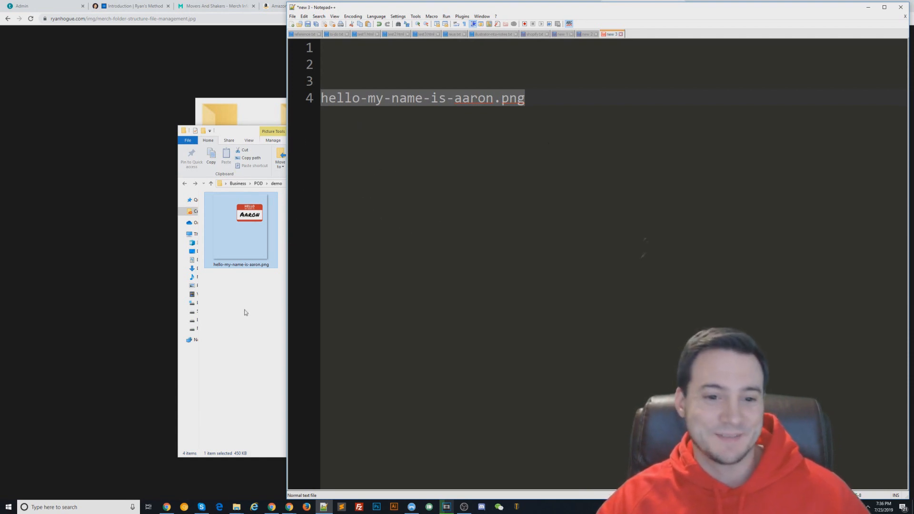
{"action": "left_click", "coordinate": [387, 98]}
{"action": "left_click_drag", "start_coordinate": [367, 99], "coordinate": [361, 99]}
{"action": "left_click_drag", "start_coordinate": [454, 99], "coordinate": [423, 99]}
{"action": "left_click", "coordinate": [415, 99]}
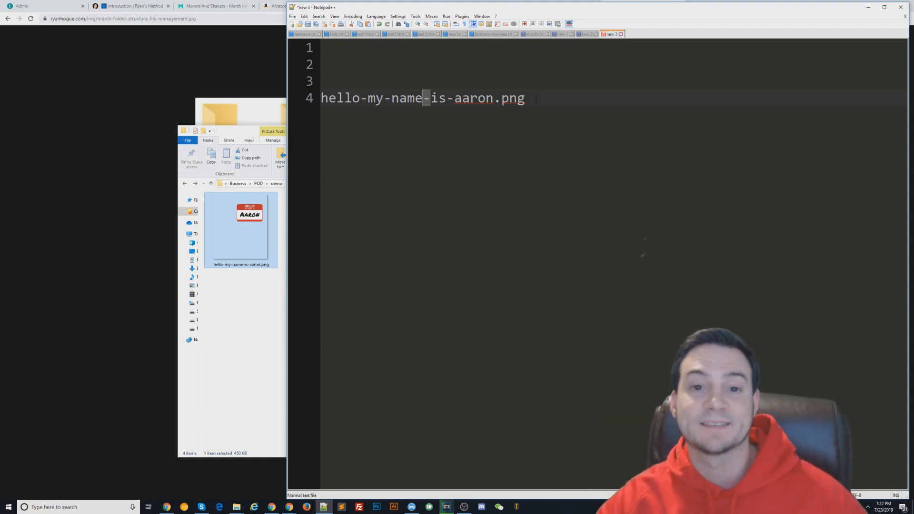
{"action": "left_click_drag", "start_coordinate": [536, 98], "coordinate": [219, 102]}
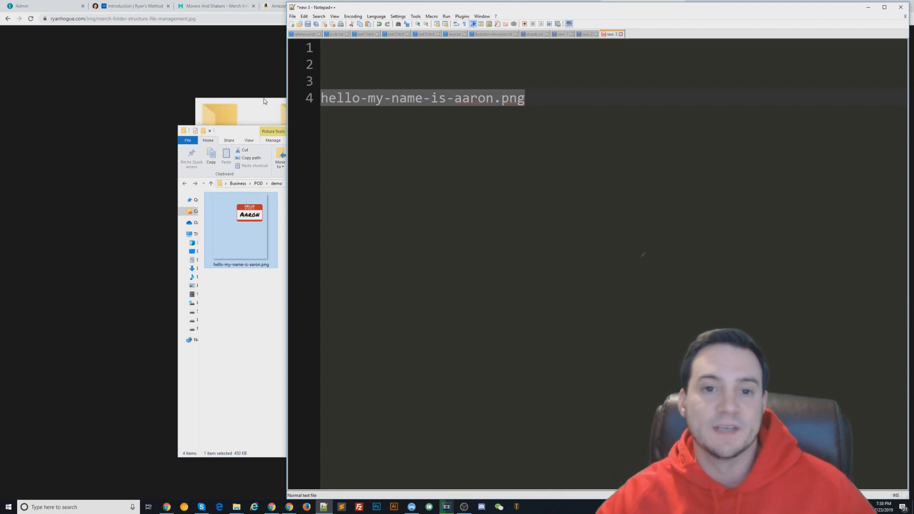
{"action": "left_click", "coordinate": [376, 98]}
{"action": "left_click_drag", "start_coordinate": [462, 98], "coordinate": [287, 95]}
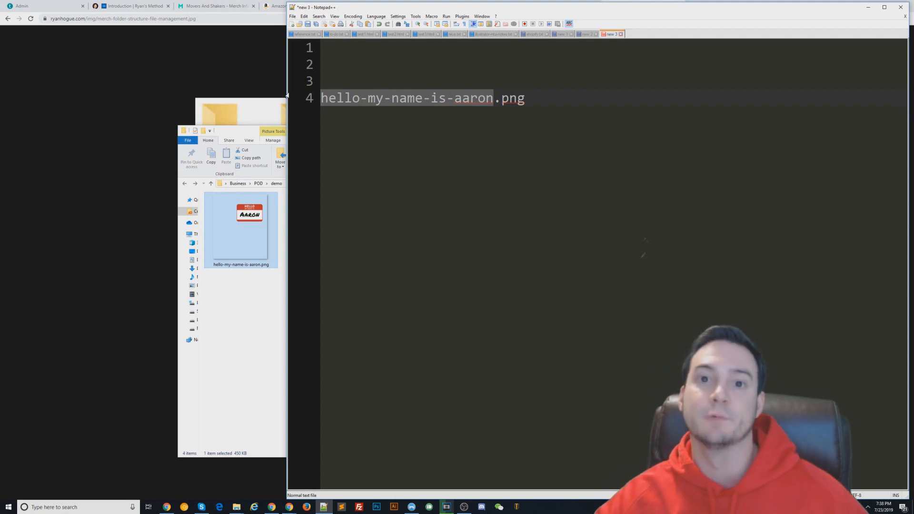
{"action": "left_click", "coordinate": [388, 227]}
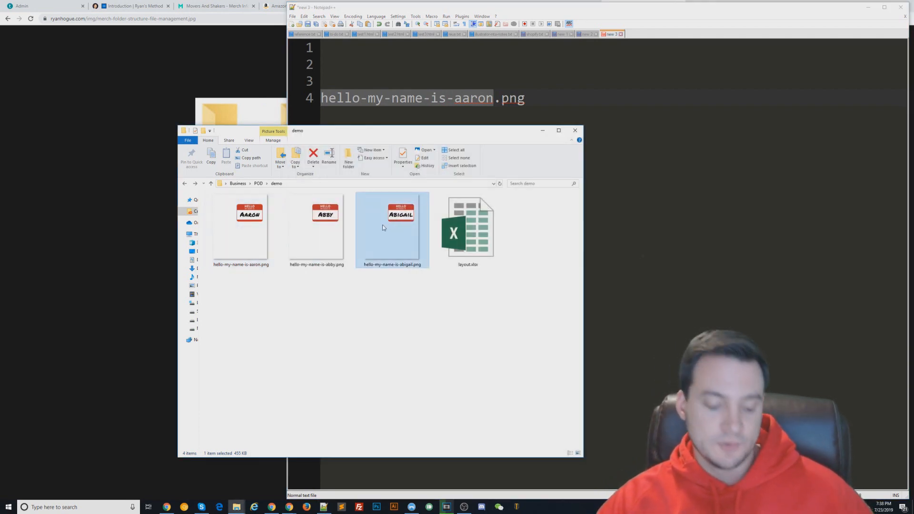
{"action": "left_click", "coordinate": [237, 237], "text": "shift"}
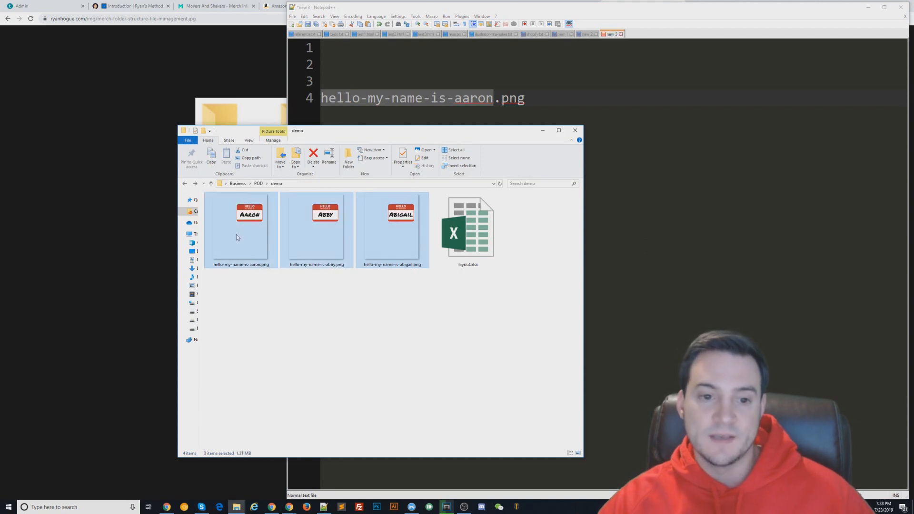
{"action": "right_click", "coordinate": [238, 236]}
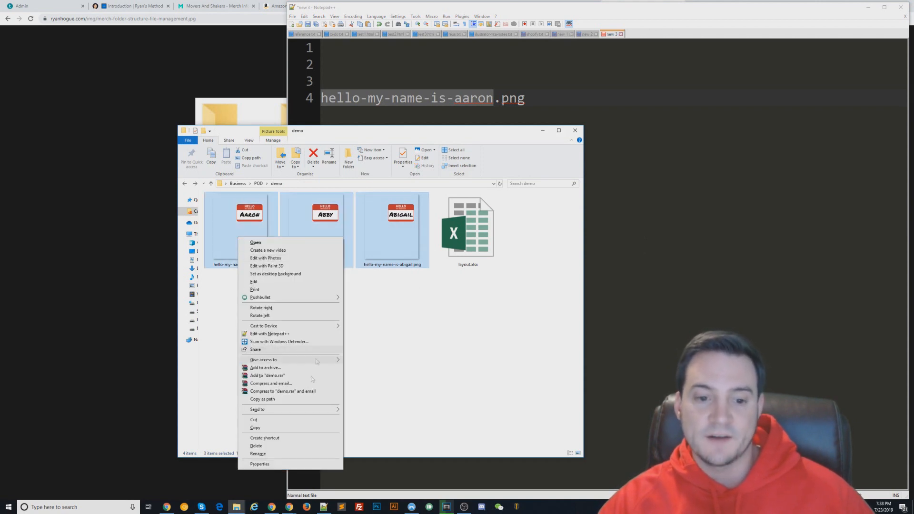
{"action": "left_click", "coordinate": [430, 232]}
Copy the paths of the three hello-my-name-is PNG files in the demo folder and paste them over the file name on line 4
{"action": "left_click", "coordinate": [403, 224]}
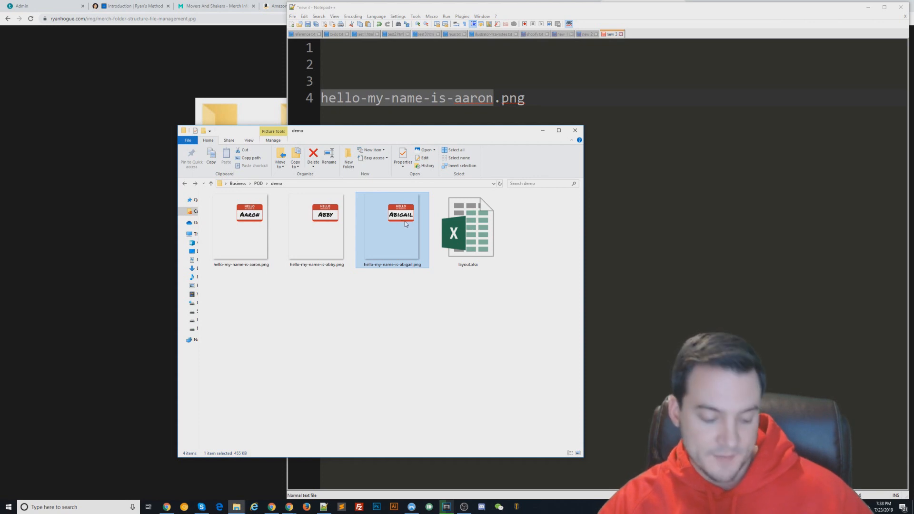
{"action": "left_click", "coordinate": [246, 228], "text": "shift"}
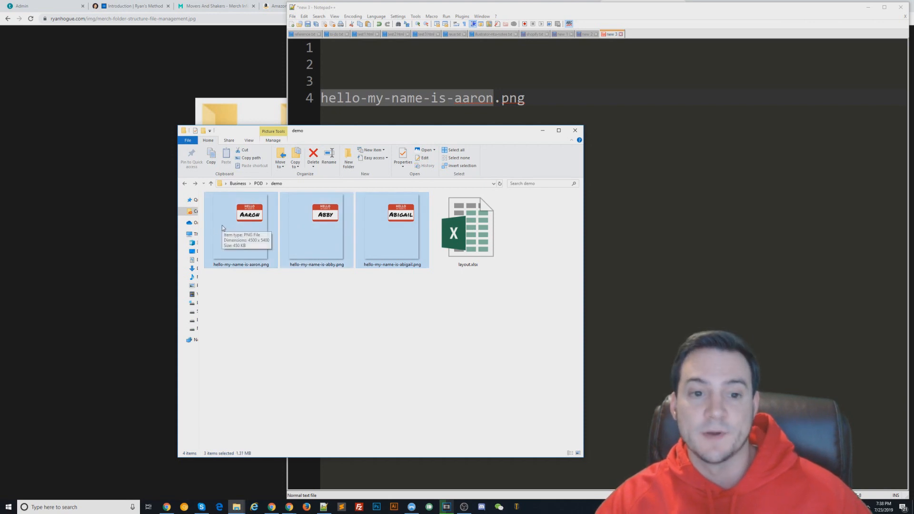
{"action": "right_click", "coordinate": [232, 227]}
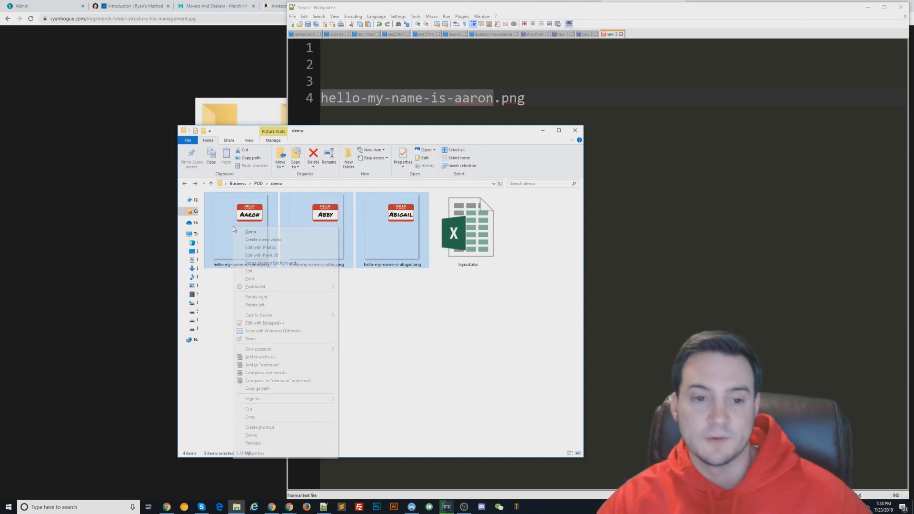
{"action": "left_click", "coordinate": [259, 388]}
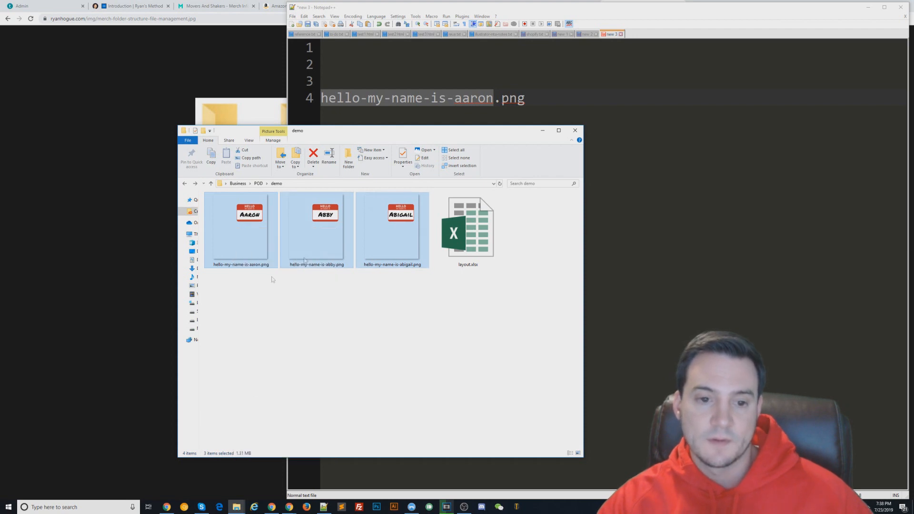
{"action": "left_click", "coordinate": [525, 98]}
{"action": "left_click_drag", "start_coordinate": [525, 98], "coordinate": [189, 91]}
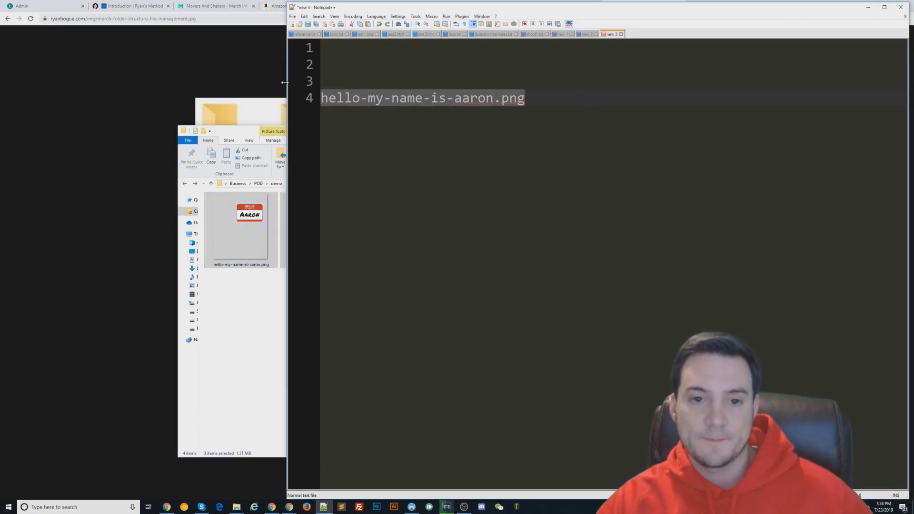
{"action": "key", "text": "ctrl+v"}
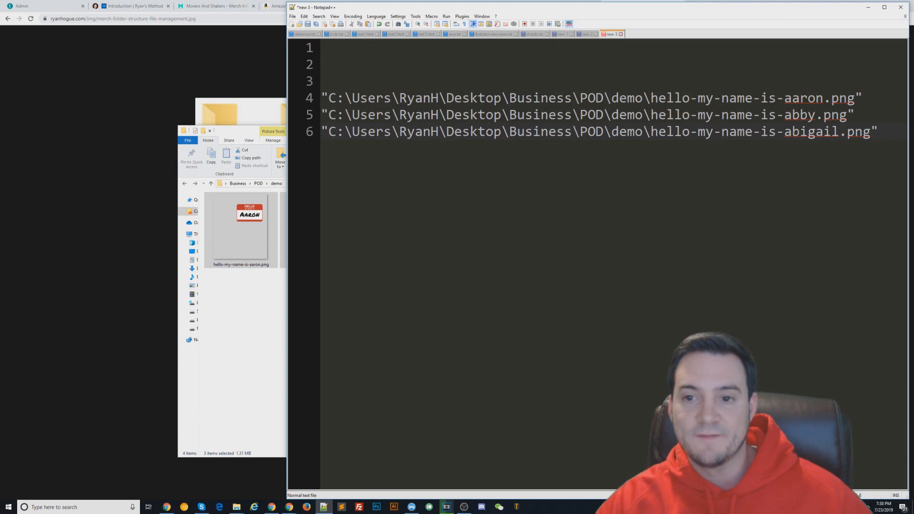
Examine the folder path that precedes the file name on each of lines 4 to 6
{"action": "left_click_drag", "start_coordinate": [650, 98], "coordinate": [320, 98]}
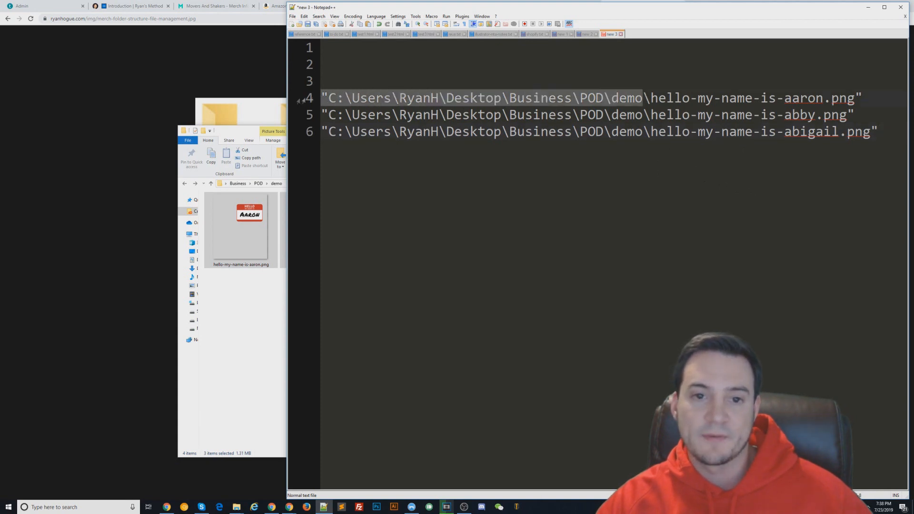
{"action": "left_click_drag", "start_coordinate": [650, 115], "coordinate": [321, 116]}
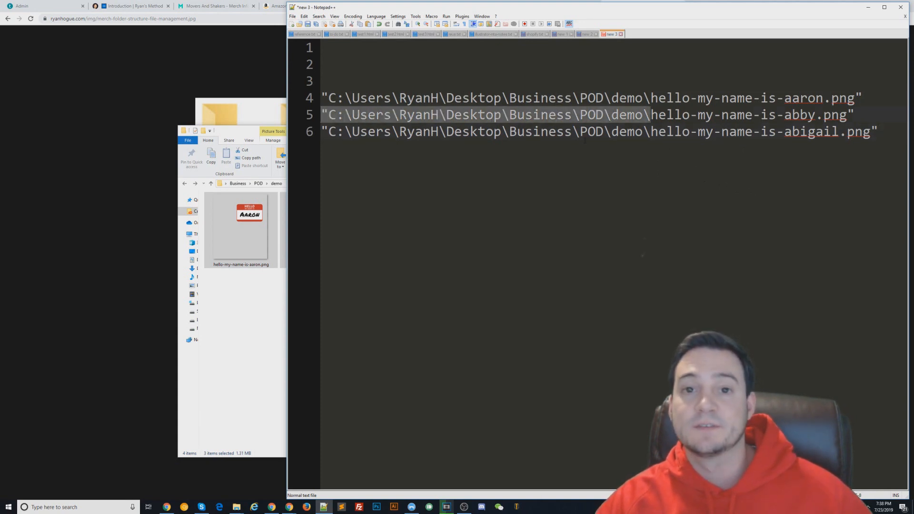
{"action": "left_click_drag", "start_coordinate": [643, 132], "coordinate": [321, 132]}
Duplicate the three path lines six times below a blank line, filling lines 8 to 25
{"action": "left_click_drag", "start_coordinate": [879, 132], "coordinate": [321, 98]}
{"action": "key", "text": "ctrl+c"}
{"action": "left_click", "coordinate": [880, 135]}
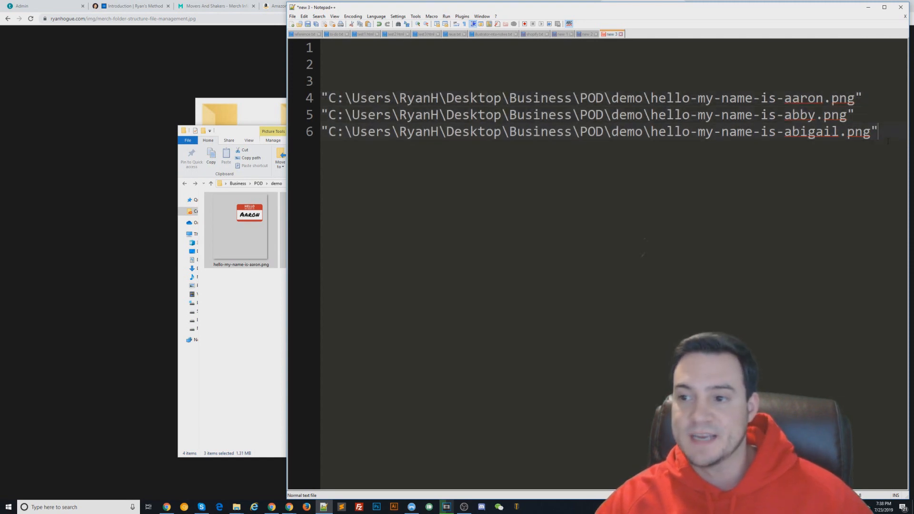
{"action": "key", "text": "Return"}
{"action": "key", "text": "Return"}
{"action": "key", "text": "ctrl+v"}
{"action": "key", "text": "Return"}
{"action": "key", "text": "Return"}
{"action": "key", "text": "ctrl+v"}
{"action": "key", "text": "Return"}
{"action": "key", "text": "ctrl+z"}
{"action": "key", "text": "ctrl+z"}
{"action": "key", "text": "ctrl+v"}
{"action": "key", "text": "Return"}
{"action": "key", "text": "ctrl+v"}
{"action": "key", "text": "Return"}
{"action": "key", "text": "ctrl+v"}
{"action": "key", "text": "Return"}
{"action": "key", "text": "ctrl+v"}
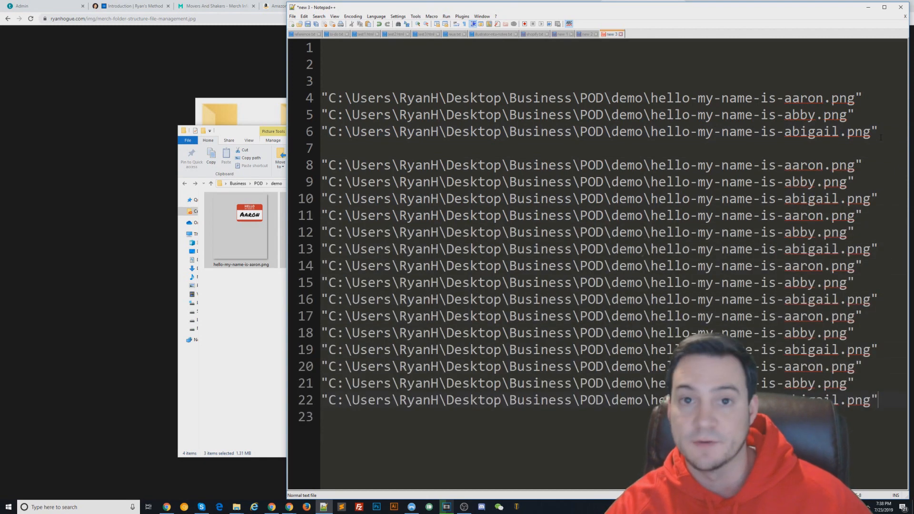
{"action": "key", "text": "Return"}
{"action": "key", "text": "ctrl+v"}
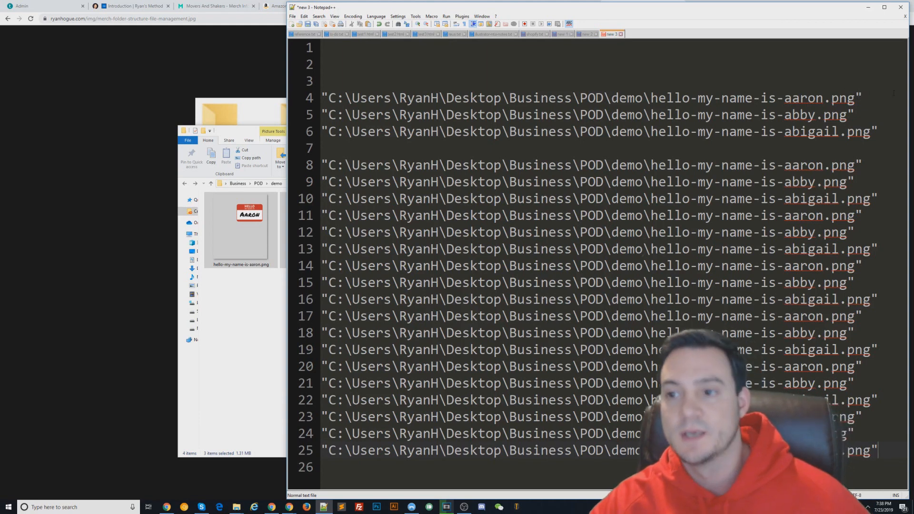
Replace every occurrence of .png" in the document with nothing
{"action": "left_click_drag", "start_coordinate": [863, 98], "coordinate": [826, 101]}
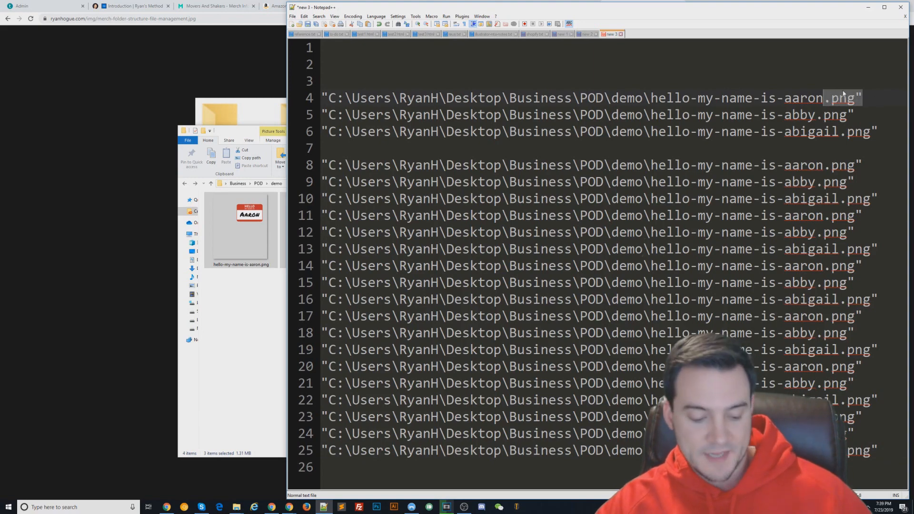
{"action": "key", "text": "ctrl+f"}
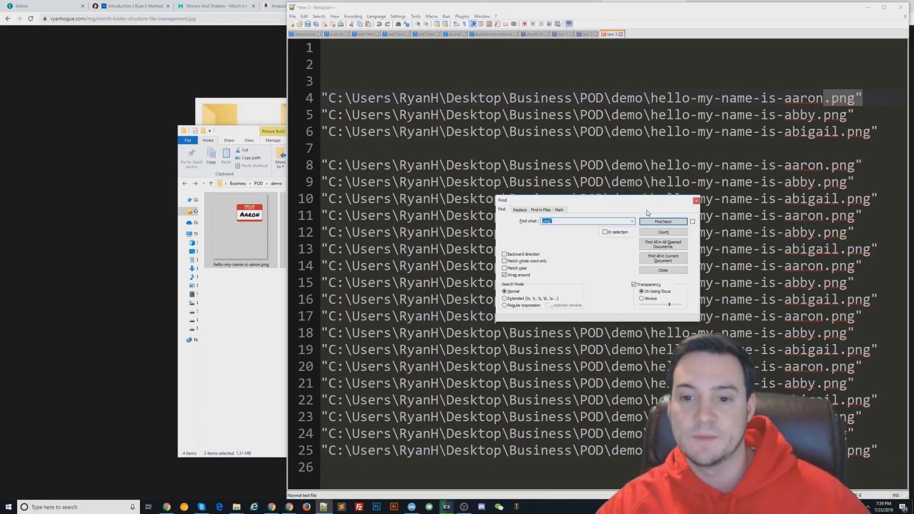
{"action": "left_click_drag", "start_coordinate": [615, 209], "coordinate": [575, 103]}
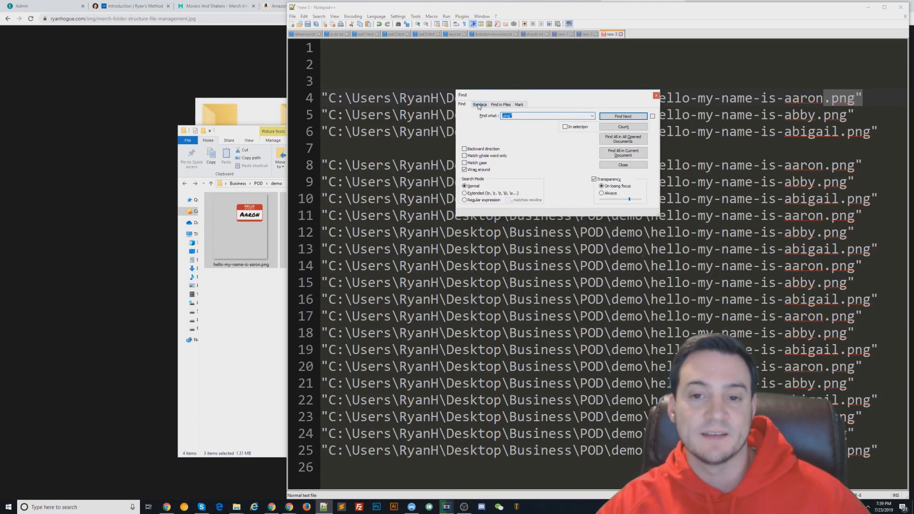
{"action": "left_click", "coordinate": [480, 106]}
{"action": "left_click", "coordinate": [511, 125]}
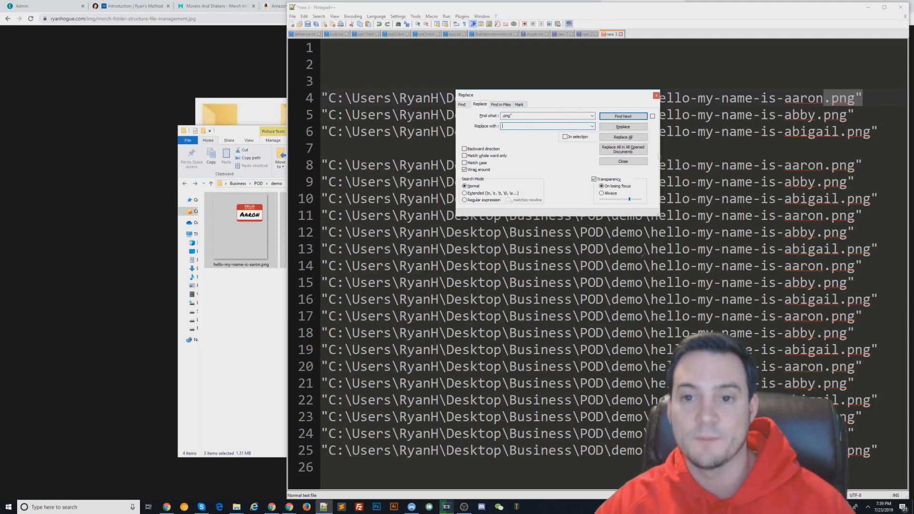
{"action": "left_click", "coordinate": [625, 139]}
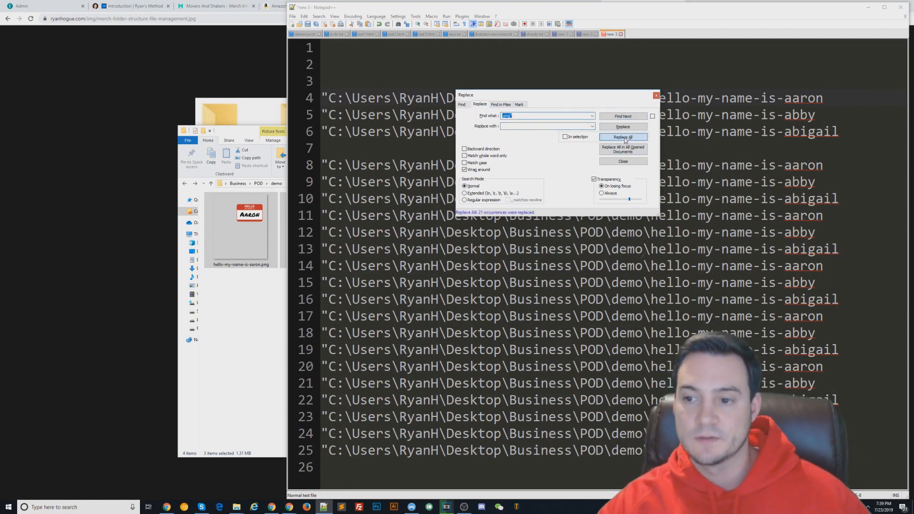
Replace every occurrence of the quoted folder path ending in \POD\demo\ with nothing across the whole document
{"action": "left_click_drag", "start_coordinate": [776, 199], "coordinate": [737, 99]}
{"action": "left_click_drag", "start_coordinate": [551, 98], "coordinate": [563, 128]}
{"action": "left_click", "coordinate": [611, 97]}
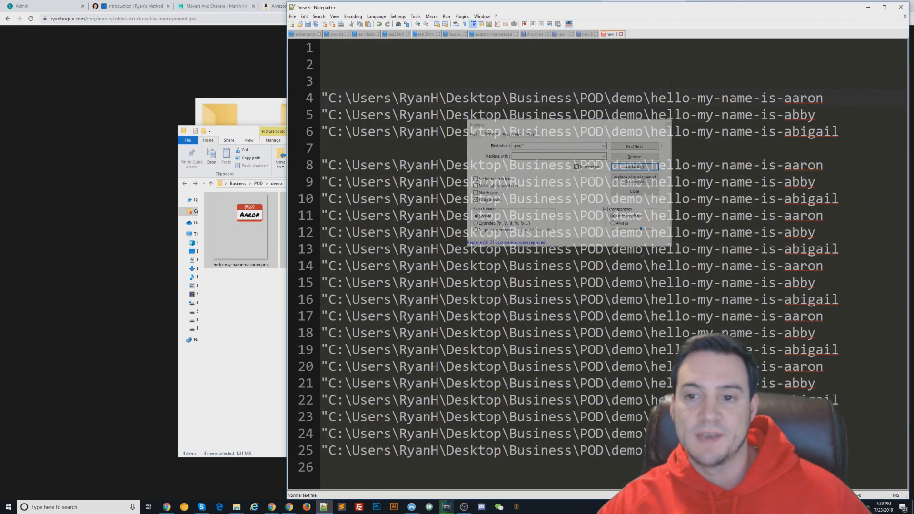
{"action": "left_click_drag", "start_coordinate": [650, 98], "coordinate": [314, 97]}
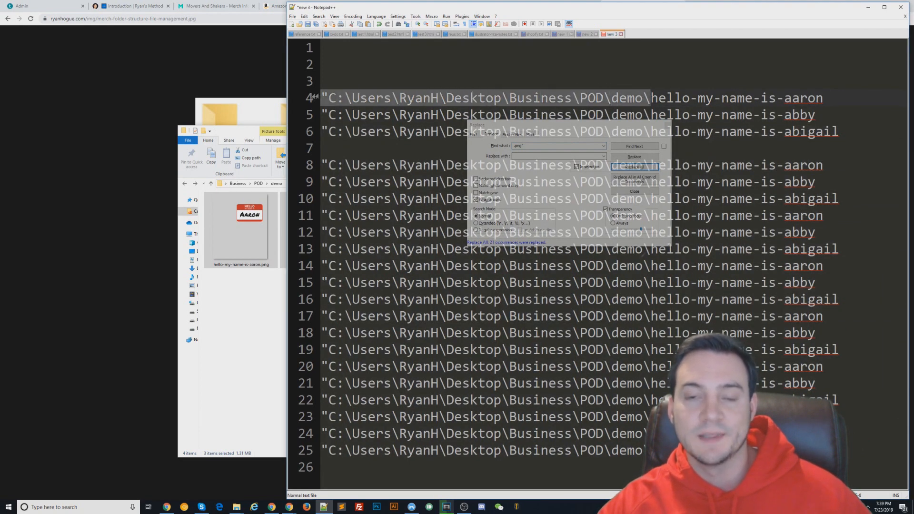
{"action": "key", "text": "ctrl+f"}
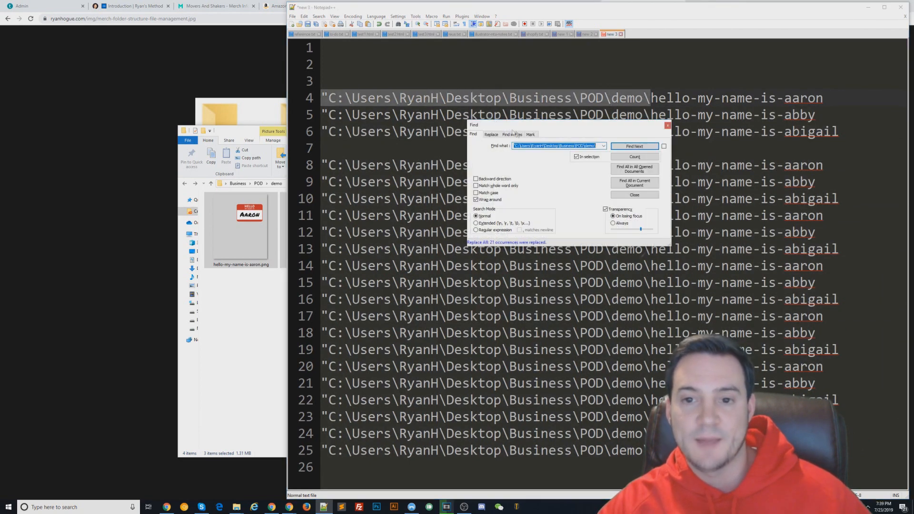
{"action": "left_click", "coordinate": [575, 156]}
{"action": "left_click", "coordinate": [638, 98]}
{"action": "left_click_drag", "start_coordinate": [651, 98], "coordinate": [294, 102]}
{"action": "key", "text": "ctrl+h"}
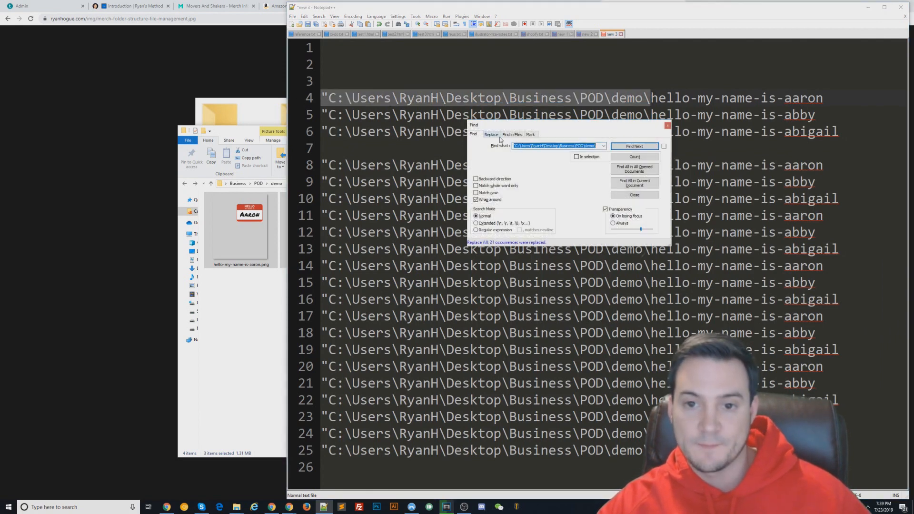
{"action": "left_click", "coordinate": [529, 157]}
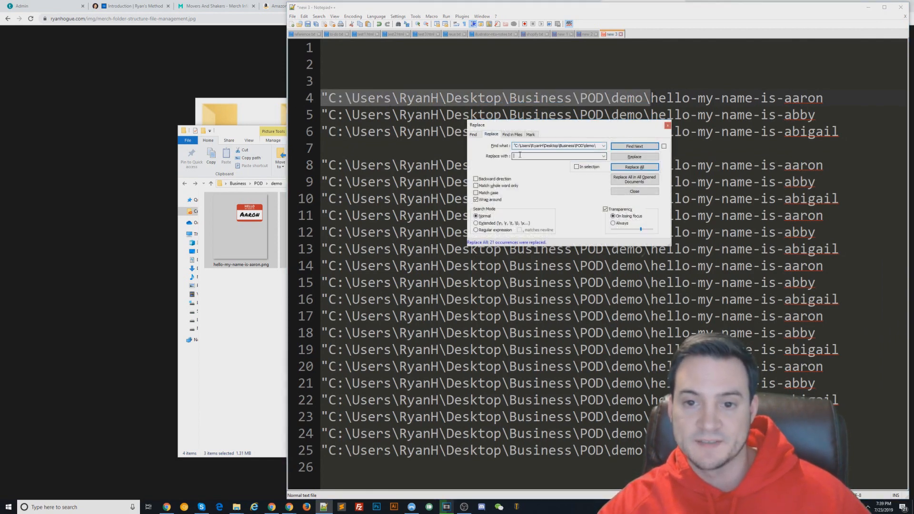
{"action": "left_click", "coordinate": [635, 167]}
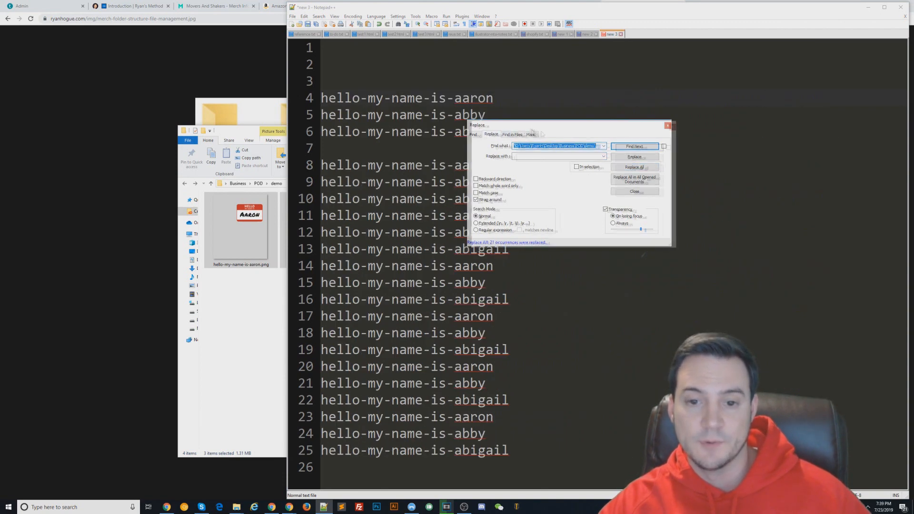
Replace every hyphen in the document with a space and close the Replace dialog
{"action": "left_click_drag", "start_coordinate": [454, 99], "coordinate": [447, 99]}
{"action": "key", "text": "ctrl+f"}
{"action": "left_click", "coordinate": [618, 140]}
{"action": "left_click", "coordinate": [651, 160]}
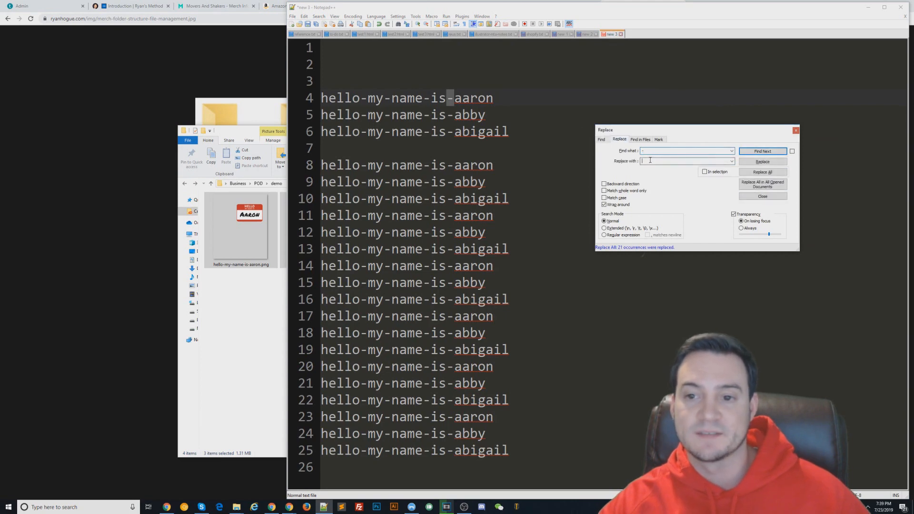
{"action": "left_click", "coordinate": [761, 172]}
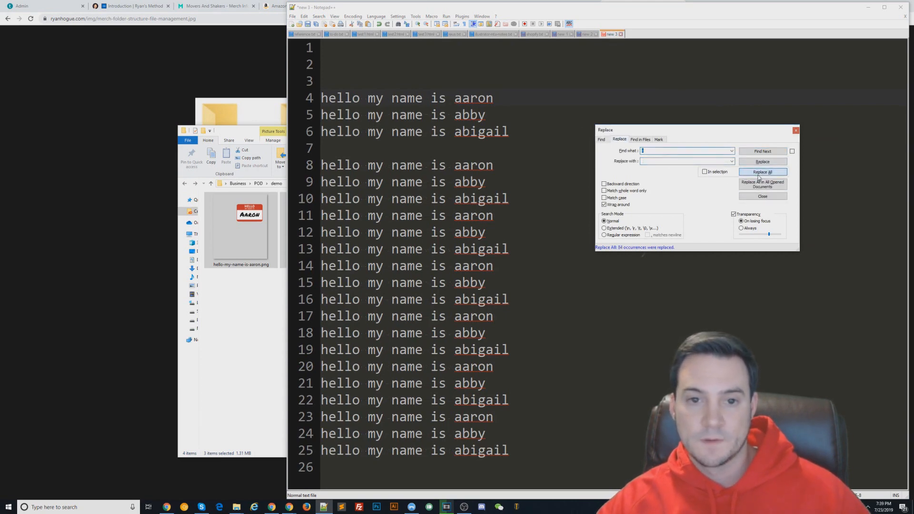
{"action": "left_click", "coordinate": [796, 130]}
{"action": "left_click_drag", "start_coordinate": [333, 467], "coordinate": [286, 176]}
{"action": "left_click_drag", "start_coordinate": [511, 132], "coordinate": [305, 97]}
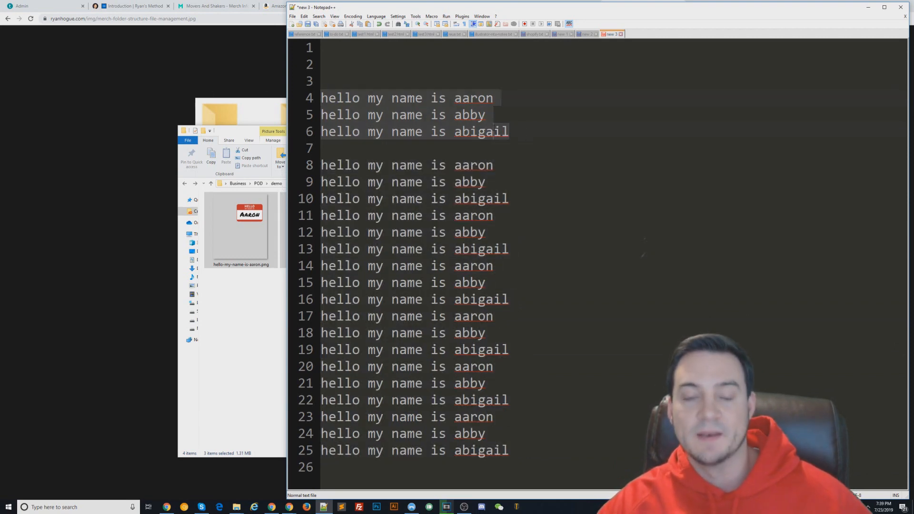
{"action": "left_click", "coordinate": [493, 130]}
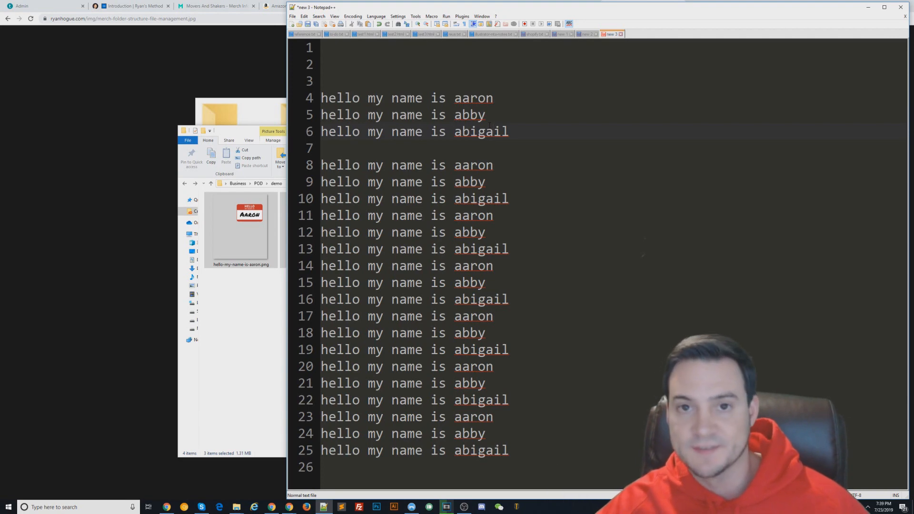
{"action": "left_click_drag", "start_coordinate": [536, 128], "coordinate": [303, 107]}
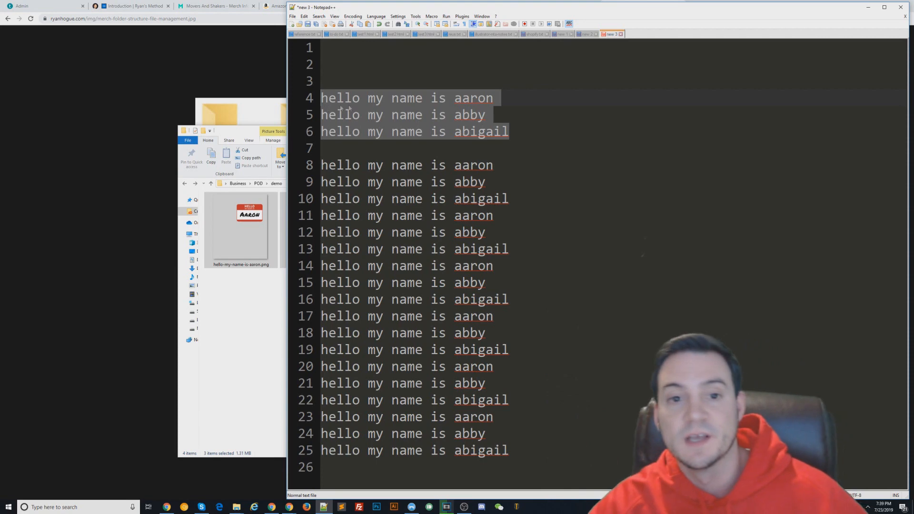
{"action": "left_click", "coordinate": [516, 115]}
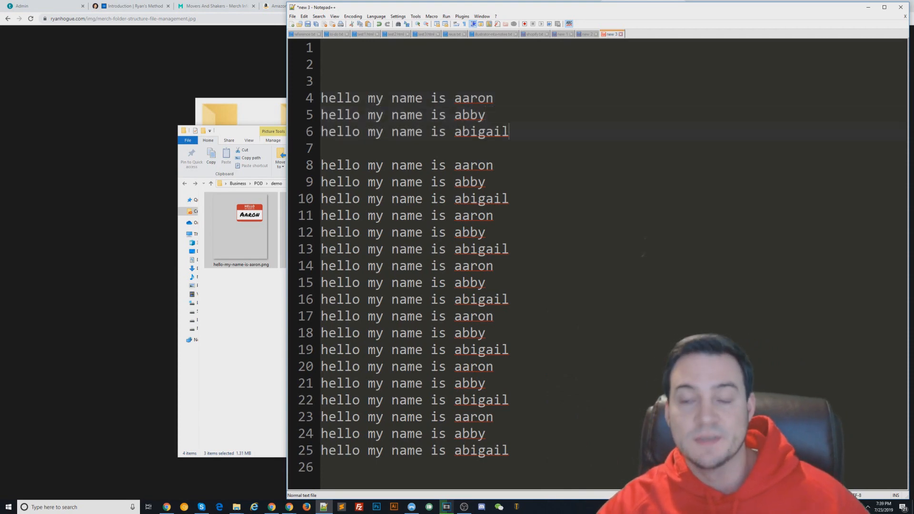
Copy the three design names on lines 4 to 6
{"action": "left_click_drag", "start_coordinate": [538, 131], "coordinate": [322, 98]}
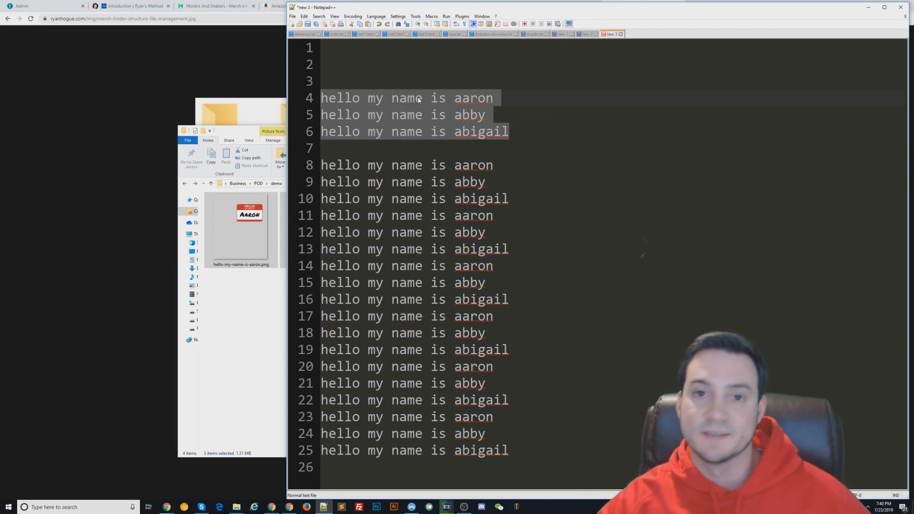
{"action": "left_click", "coordinate": [240, 57]}
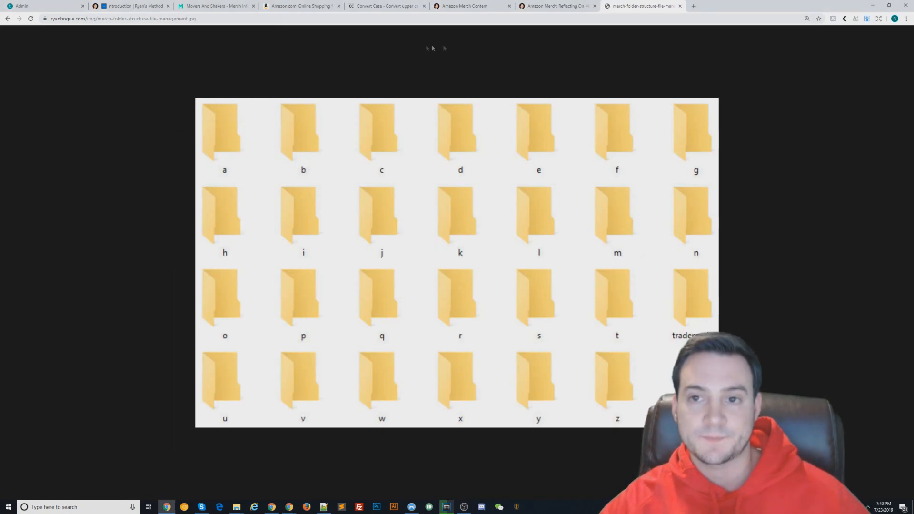
{"action": "key", "text": "alt+Tab"}
{"action": "right_click", "coordinate": [433, 107]}
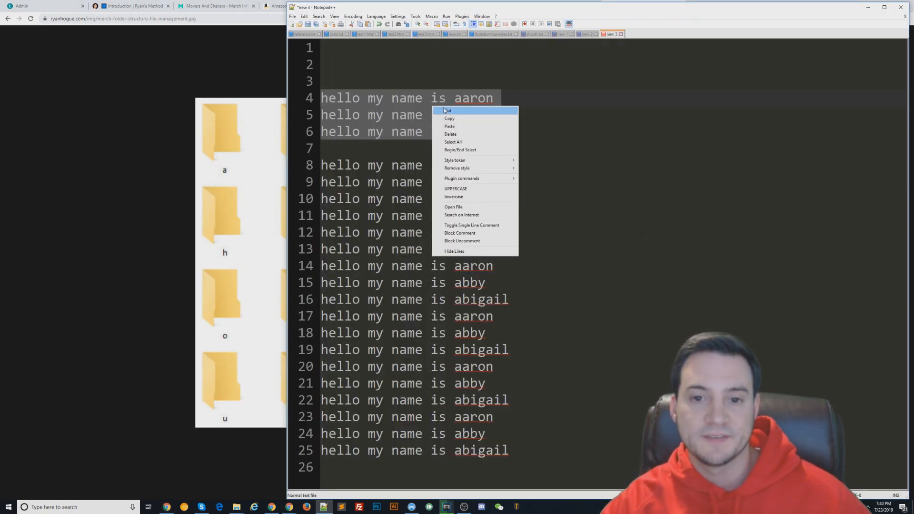
{"action": "left_click", "coordinate": [454, 119]}
Switch to the Convert Case page in the browser, paste the copied names and convert them to Capitalized Case
{"action": "left_click", "coordinate": [253, 72]}
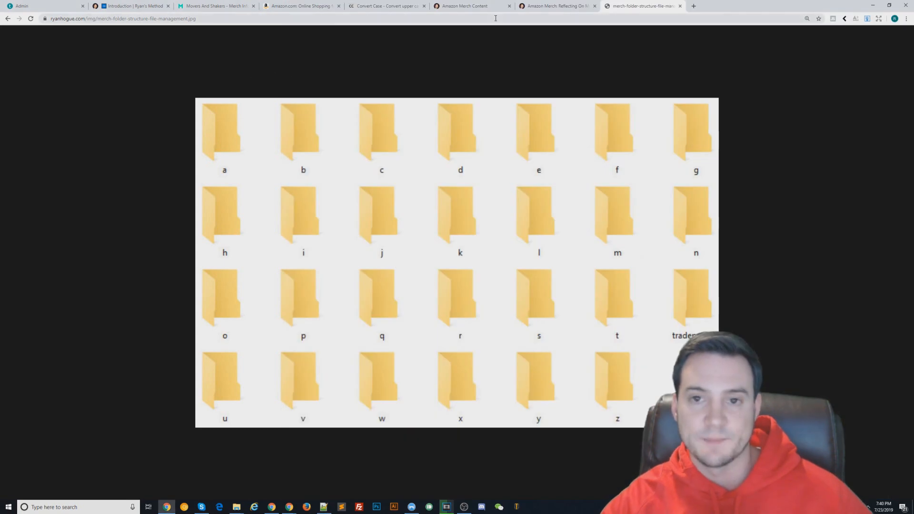
{"action": "left_click", "coordinate": [387, 6]}
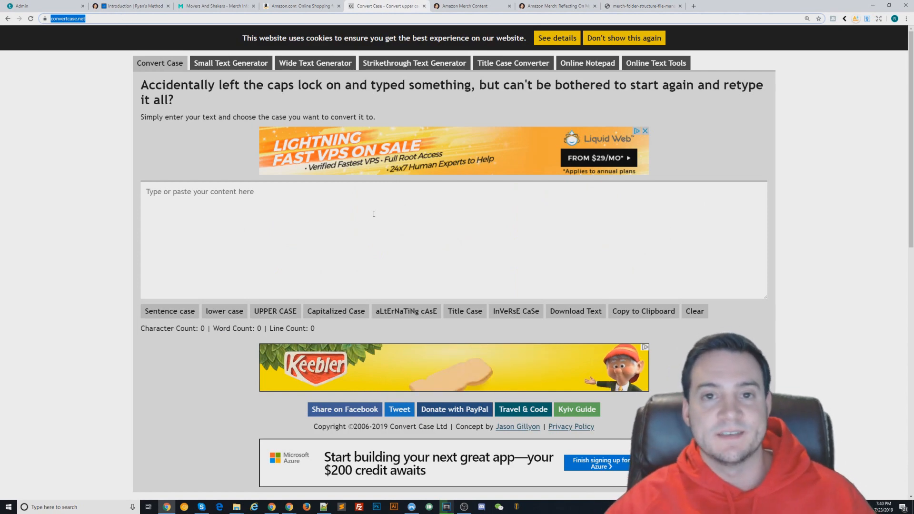
{"action": "left_click", "coordinate": [314, 202]}
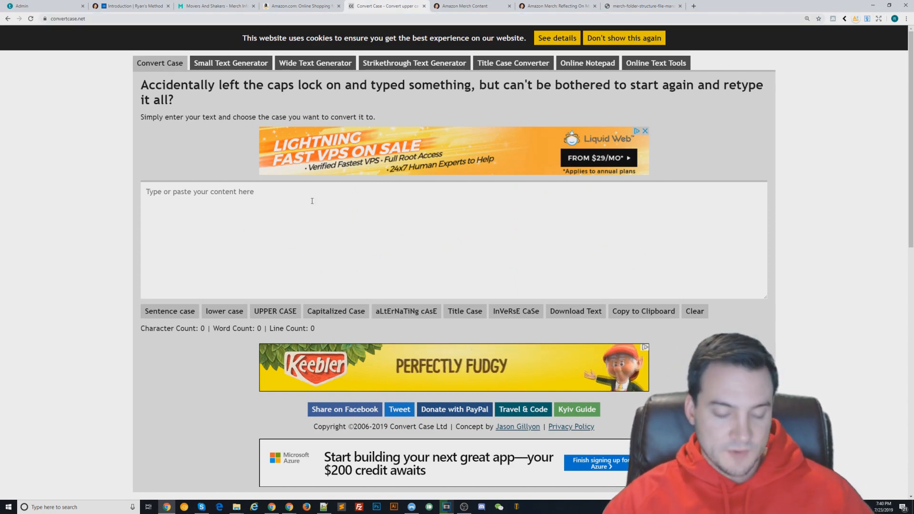
{"action": "key", "text": "ctrl+v"}
{"action": "key", "text": "ctrl+a"}
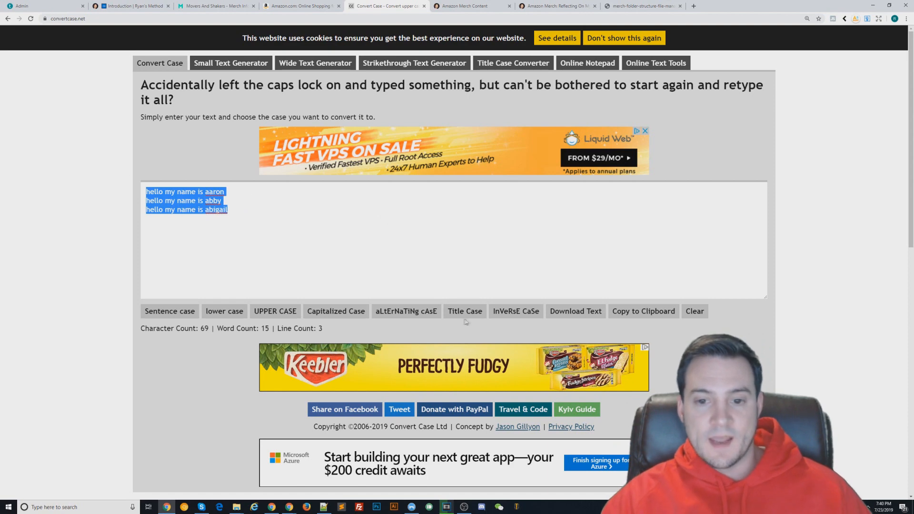
{"action": "left_click", "coordinate": [337, 310]}
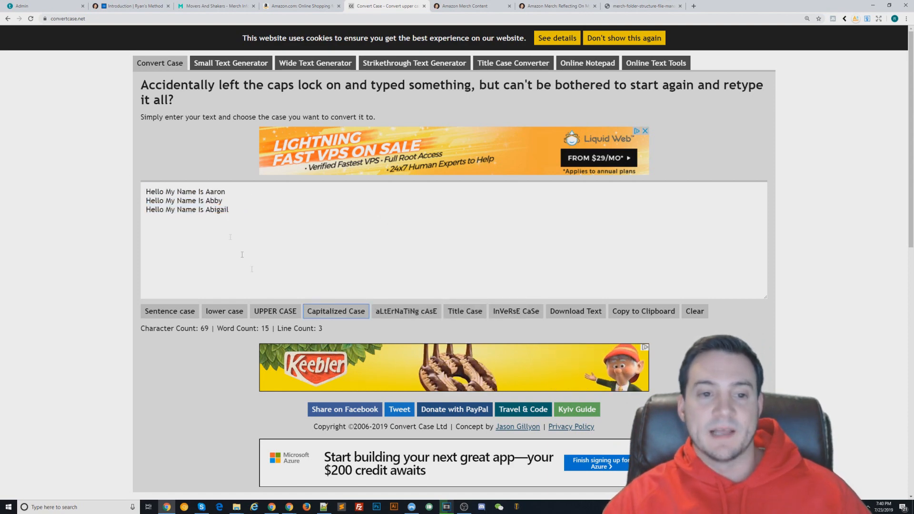
Copy the capitalized names and paste them over the entire contents of the Notepad++ document
{"action": "left_click_drag", "start_coordinate": [251, 209], "coordinate": [86, 169]}
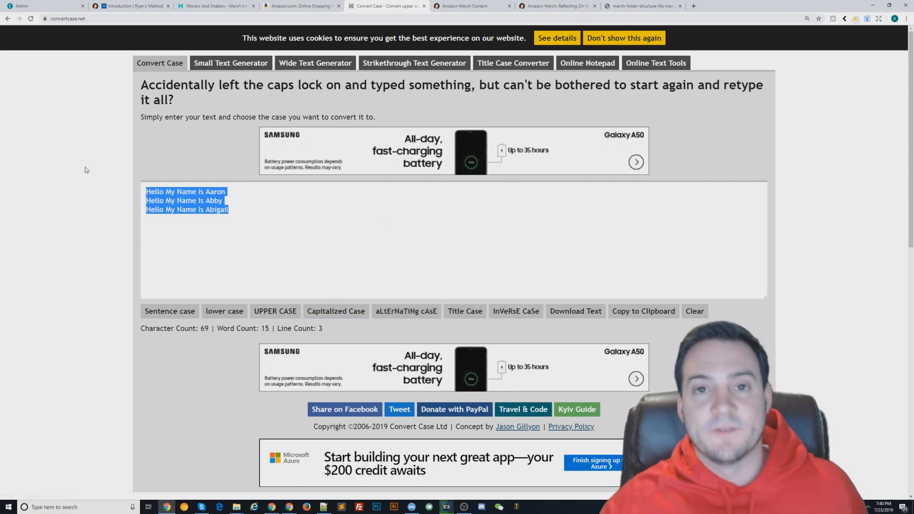
{"action": "left_click", "coordinate": [324, 507]}
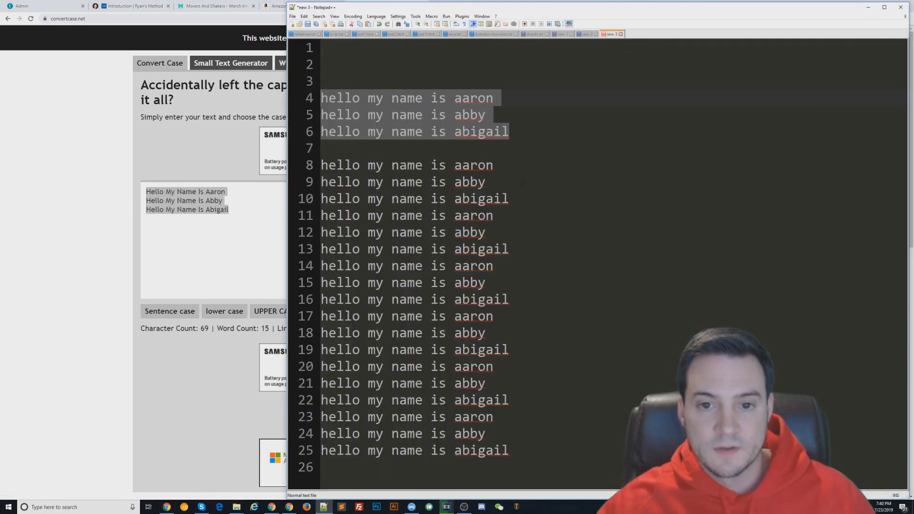
{"action": "key", "text": "ctrl+a"}
{"action": "key", "text": "ctrl+v"}
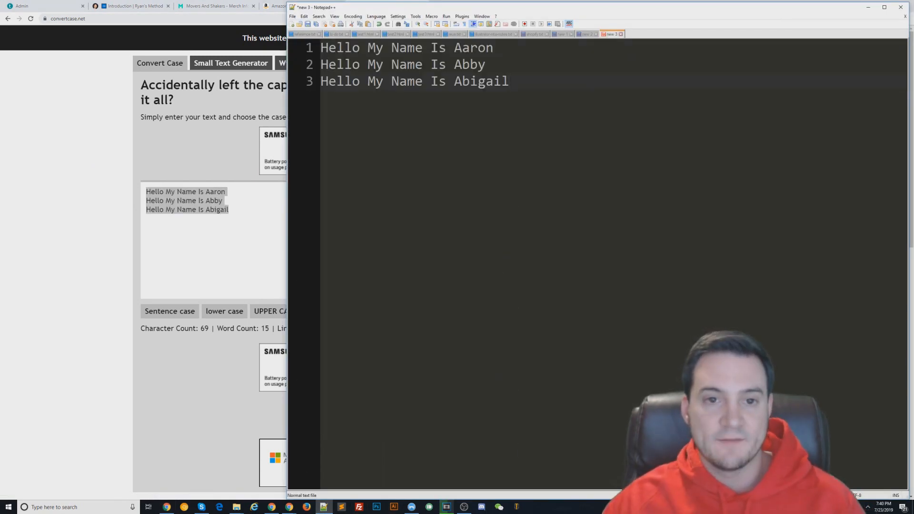
Insert five blank lines above the three capitalized names
{"action": "key", "text": "Return"}
{"action": "key", "text": "Return"}
{"action": "key", "text": "Return"}
{"action": "key", "text": "Return"}
{"action": "key", "text": "Return"}
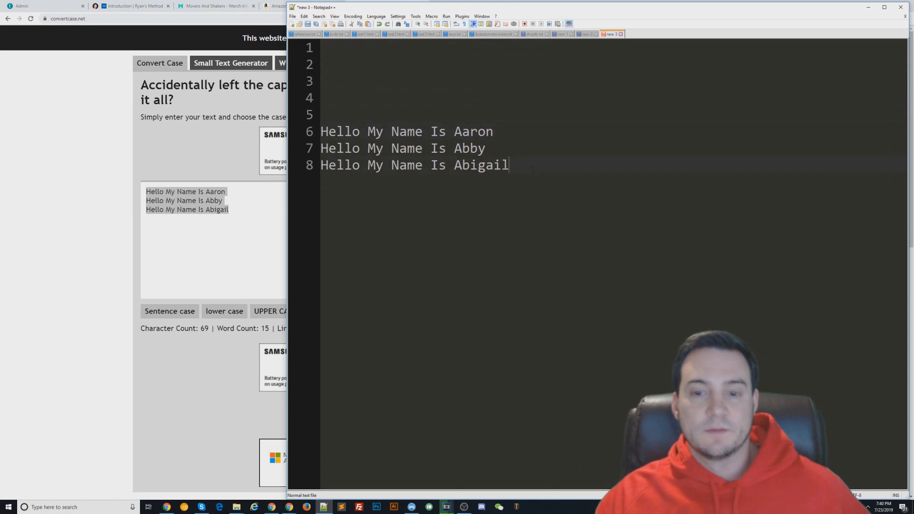
View the hello-my-name-is-abby.png design from the demo folder and return to the names in Notepad++
{"action": "left_click_drag", "start_coordinate": [509, 165], "coordinate": [205, 120]}
{"action": "left_click", "coordinate": [237, 507]}
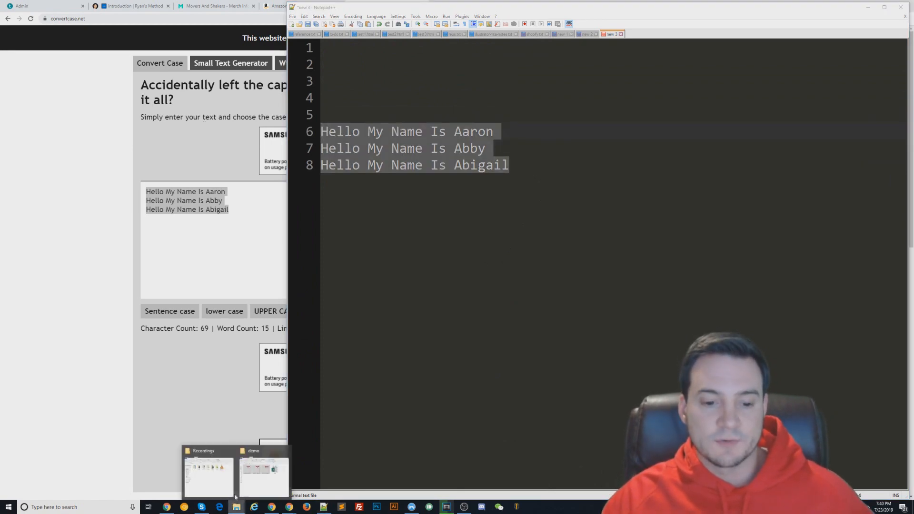
{"action": "left_click", "coordinate": [279, 477]}
{"action": "double_click", "coordinate": [308, 222]}
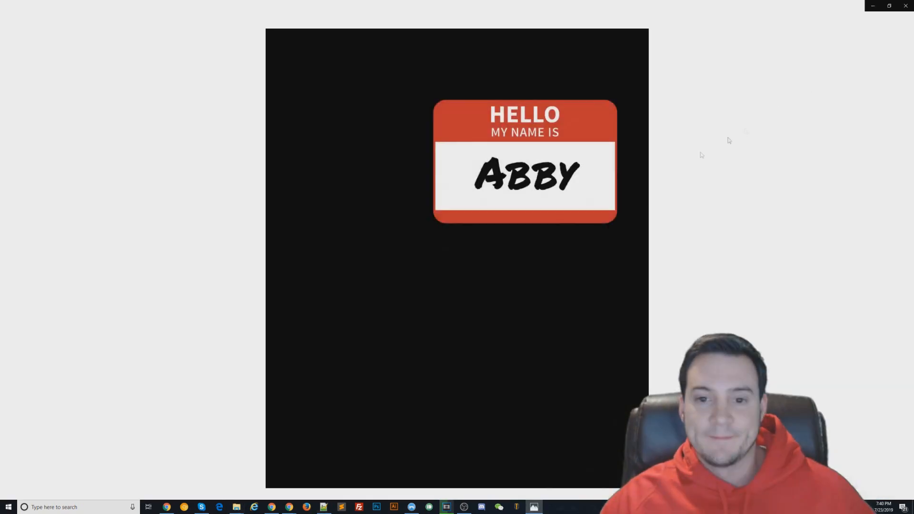
{"action": "left_click", "coordinate": [906, 5]}
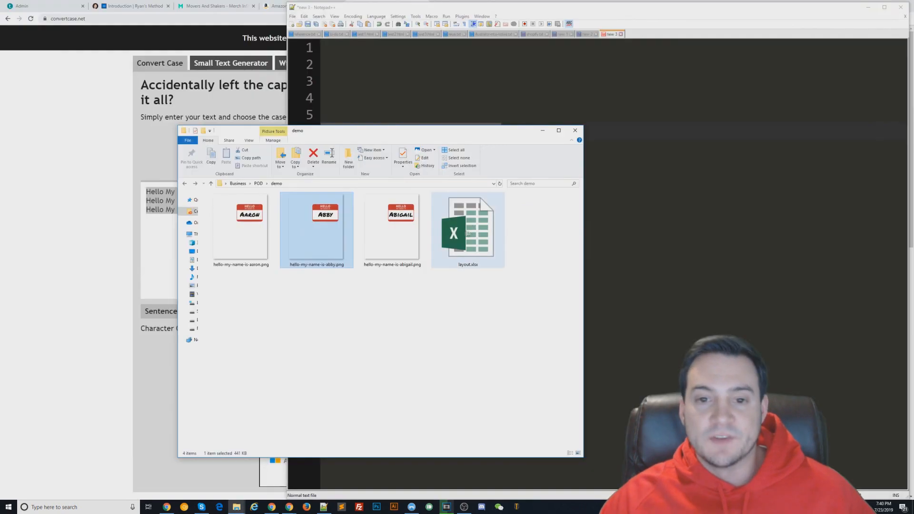
{"action": "left_click", "coordinate": [493, 222]}
{"action": "left_click", "coordinate": [634, 163]}
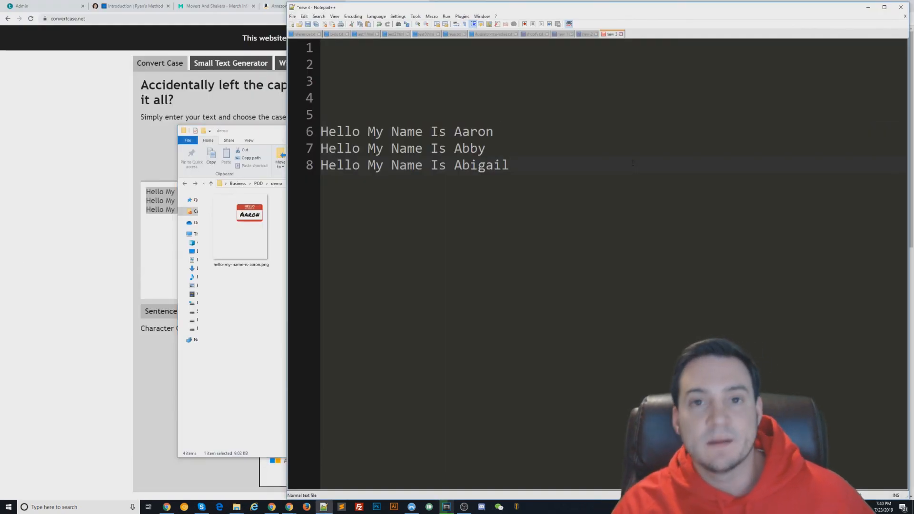
{"action": "left_click_drag", "start_coordinate": [633, 163], "coordinate": [241, 125]}
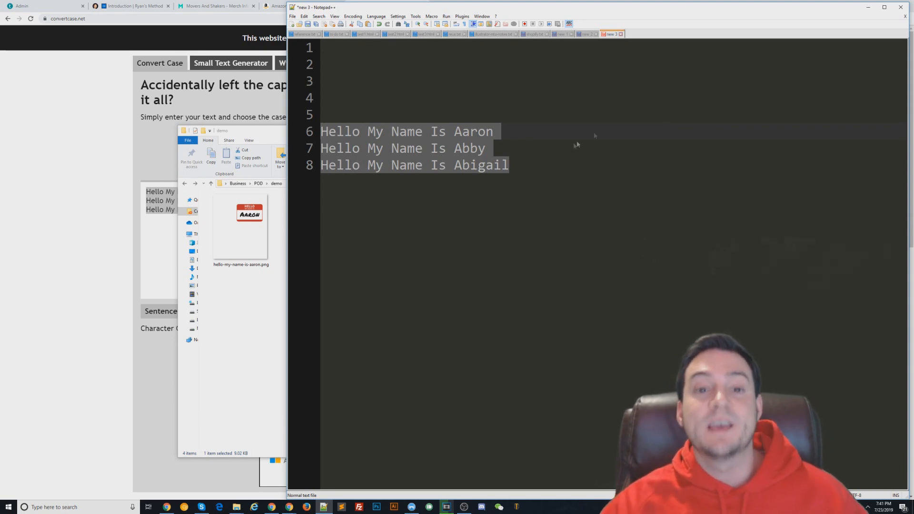
Copy the paths of the three hello-my-name-is PNG files in the demo folder and paste them on line 2
{"action": "left_click", "coordinate": [265, 249]}
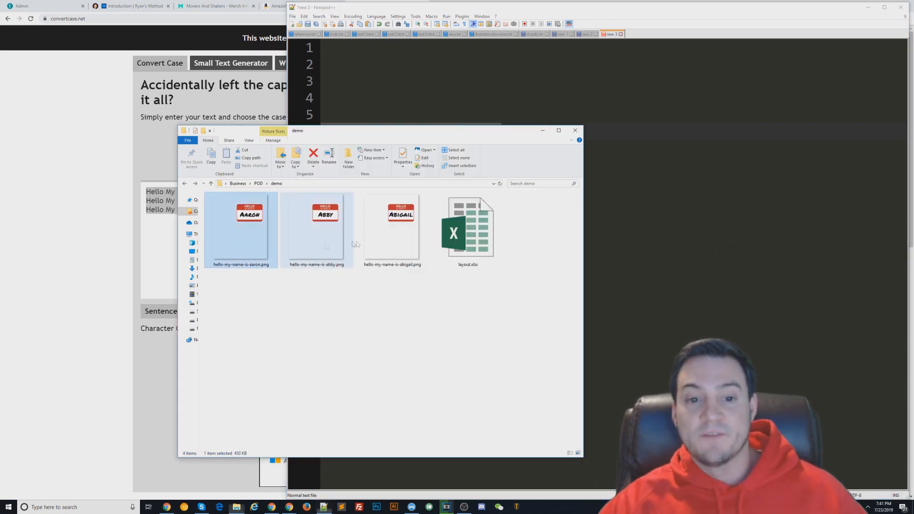
{"action": "left_click", "coordinate": [370, 242]}
{"action": "left_click", "coordinate": [259, 240], "text": "shift"}
{"action": "right_click", "coordinate": [259, 239]}
{"action": "right_click", "coordinate": [244, 243], "text": "shift"}
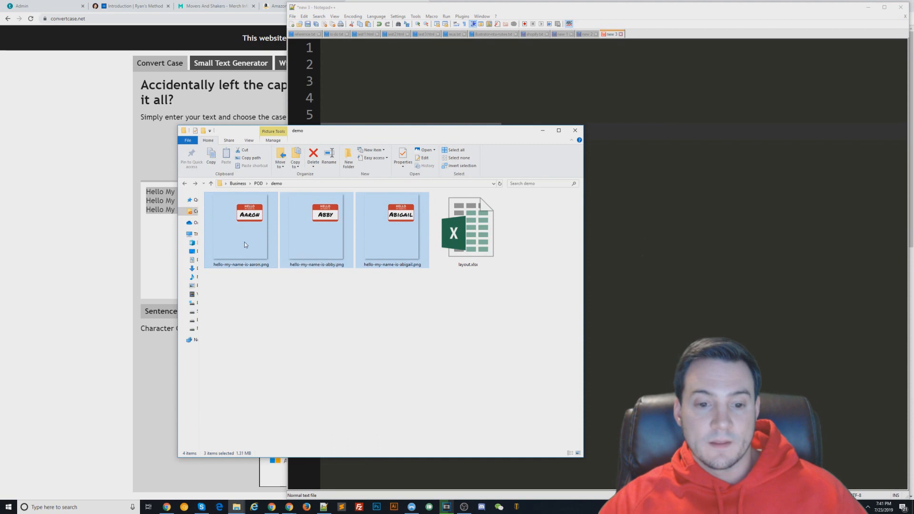
{"action": "left_click", "coordinate": [290, 405]}
{"action": "left_click", "coordinate": [333, 64]}
{"action": "key", "text": "ctrl+v"}
Compare the file paths on lines 2 to 4 with the cleaned names on lines 8 to 10
{"action": "left_click_drag", "start_coordinate": [879, 98], "coordinate": [321, 65]}
{"action": "left_click", "coordinate": [378, 138]}
{"action": "left_click_drag", "start_coordinate": [509, 198], "coordinate": [281, 169]}
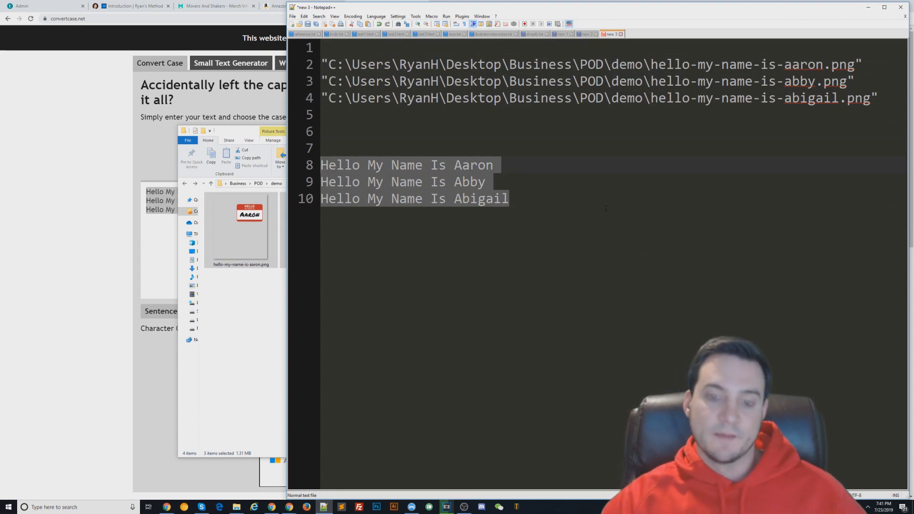
{"action": "left_click", "coordinate": [592, 210]}
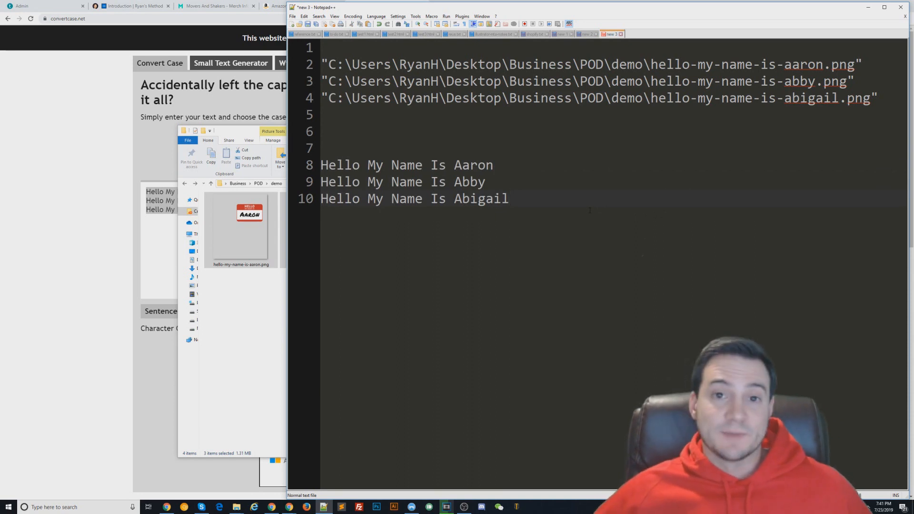
{"action": "left_click_drag", "start_coordinate": [529, 204], "coordinate": [320, 165]}
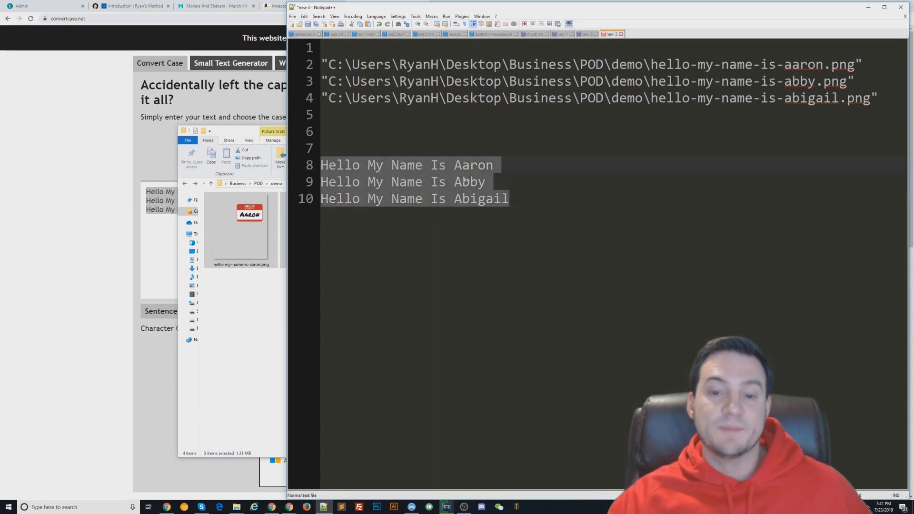
{"action": "left_click", "coordinate": [533, 179]}
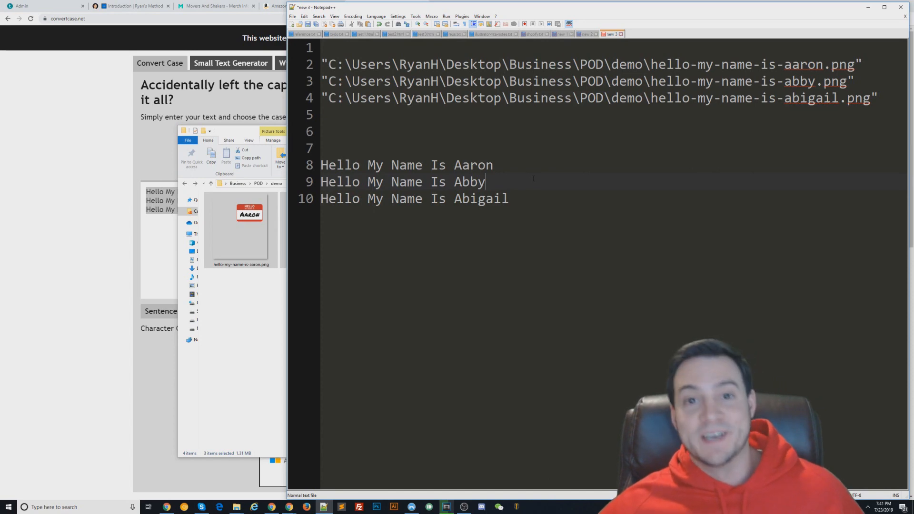
Highlight the three capitalized design names on lines 8 to 10 for review, and clear the selection
{"action": "left_click", "coordinate": [514, 199]}
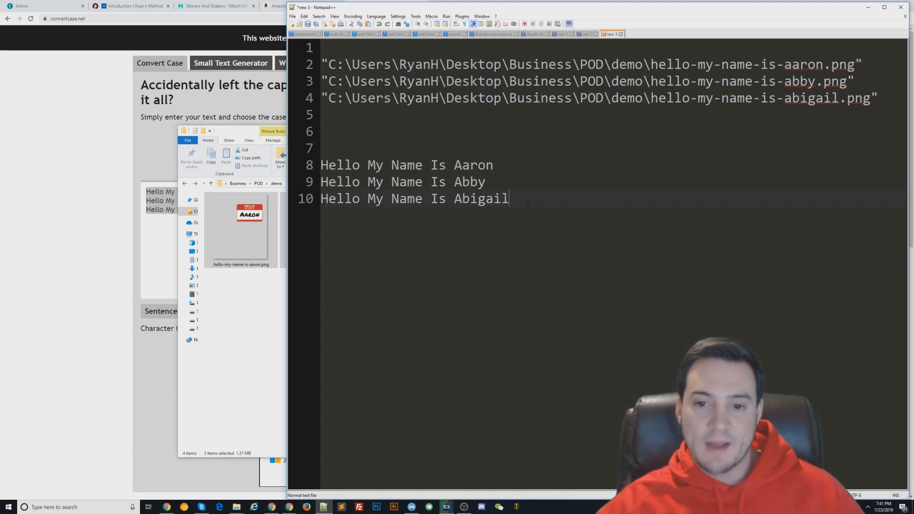
{"action": "key", "text": "shift+Up"}
{"action": "key", "text": "shift+Up"}
{"action": "key", "text": "shift+Up"}
{"action": "key", "text": "Right"}
{"action": "key", "text": "shift+Up"}
{"action": "key", "text": "shift+Up"}
{"action": "key", "text": "shift+Home"}
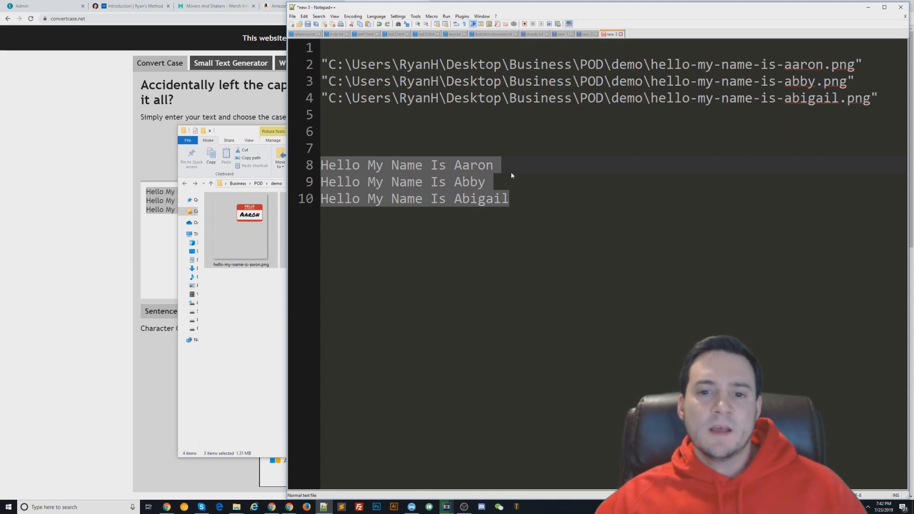
{"action": "left_click", "coordinate": [534, 208]}
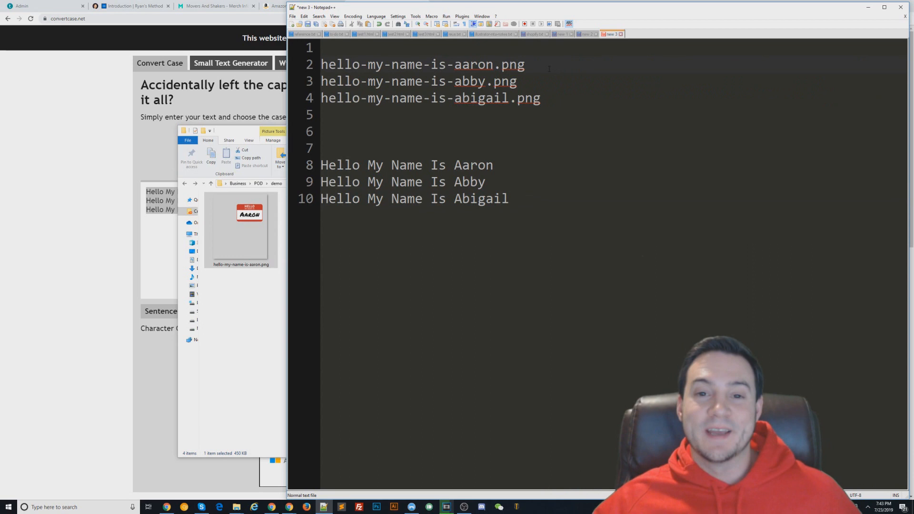
Review the three PNG file names on lines 2 to 4, highlighting each in turn, and clear the selection
{"action": "left_click_drag", "start_coordinate": [564, 72], "coordinate": [248, 63]}
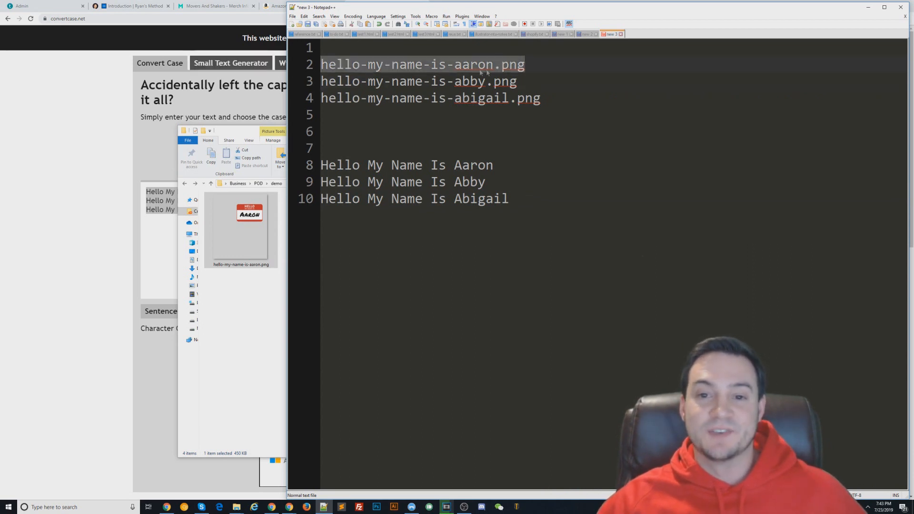
{"action": "left_click", "coordinate": [538, 81]}
{"action": "left_click_drag", "start_coordinate": [537, 81], "coordinate": [305, 81]}
{"action": "left_click_drag", "start_coordinate": [543, 98], "coordinate": [315, 98]}
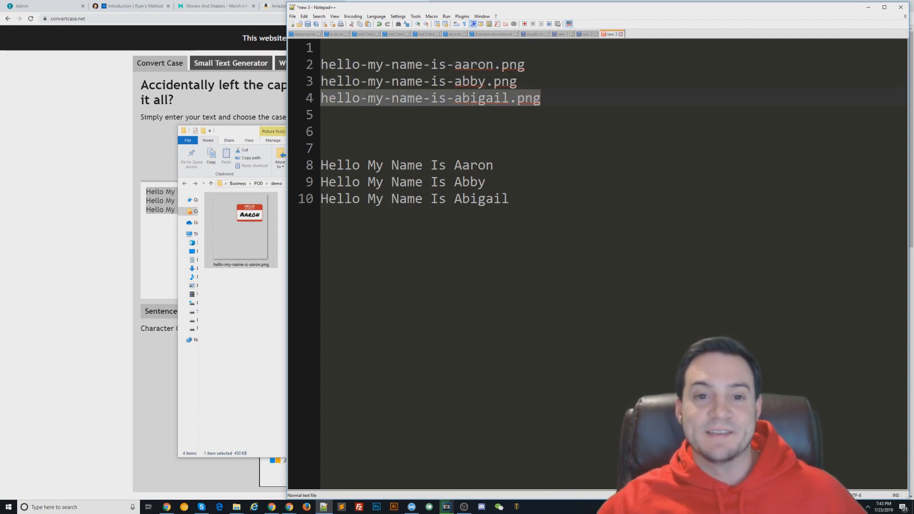
{"action": "left_click", "coordinate": [414, 114]}
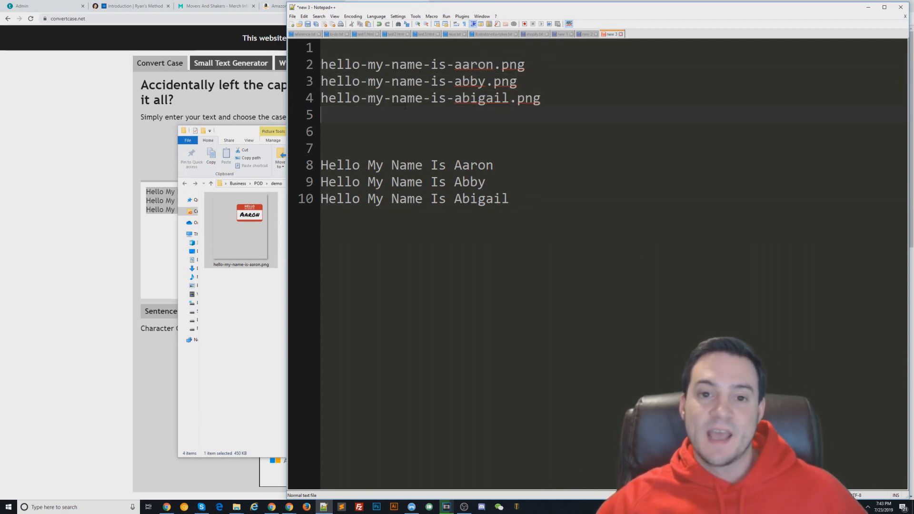
Switch to Chrome and view the merch-folder-structure-file-management.jpg image of the alphabetical folders
{"action": "left_click", "coordinate": [161, 127]}
{"action": "left_click", "coordinate": [640, 5]}
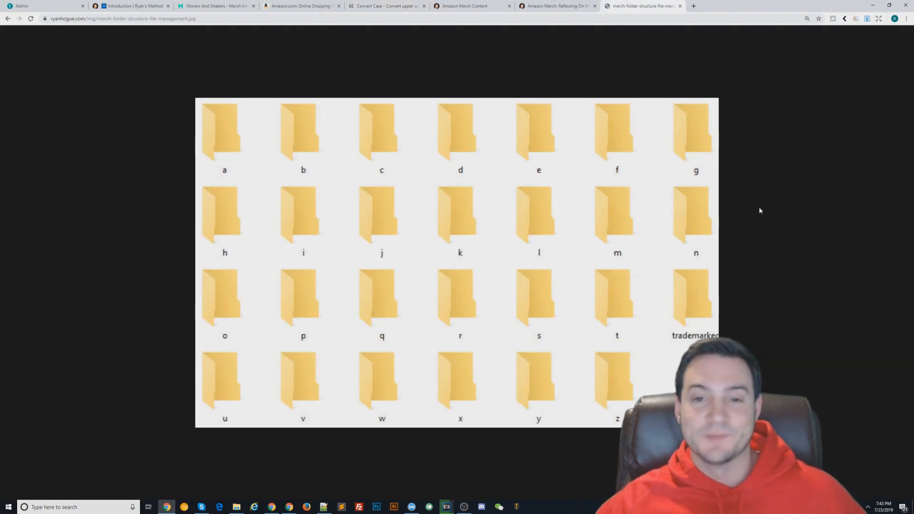